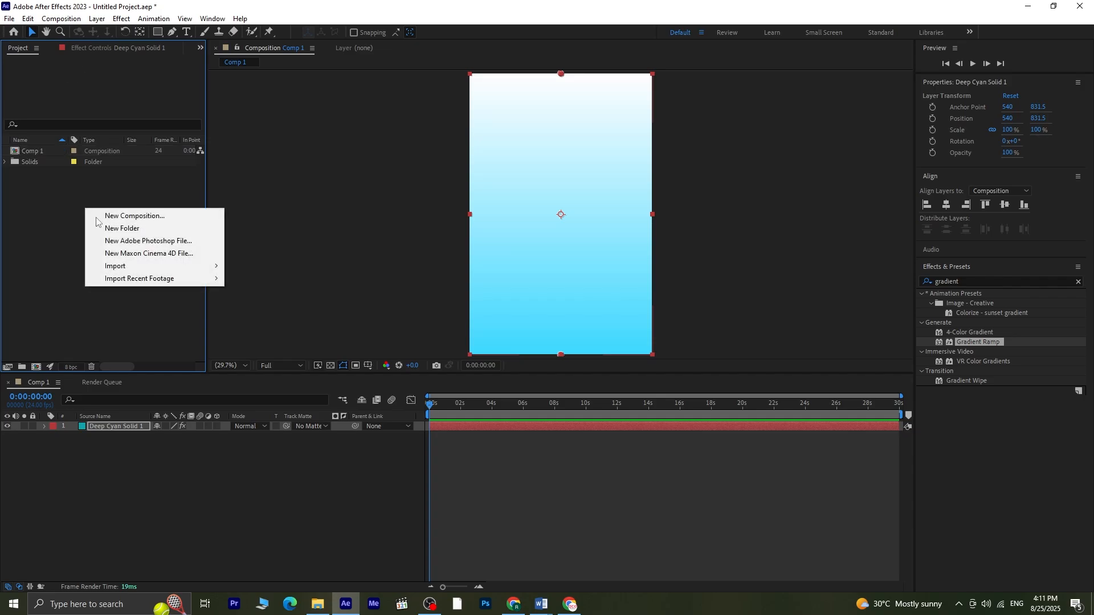
Step: Import the grey stereo book PNG file from the Downloads folder into the project
mouse_move(171, 268)
click(245, 267)
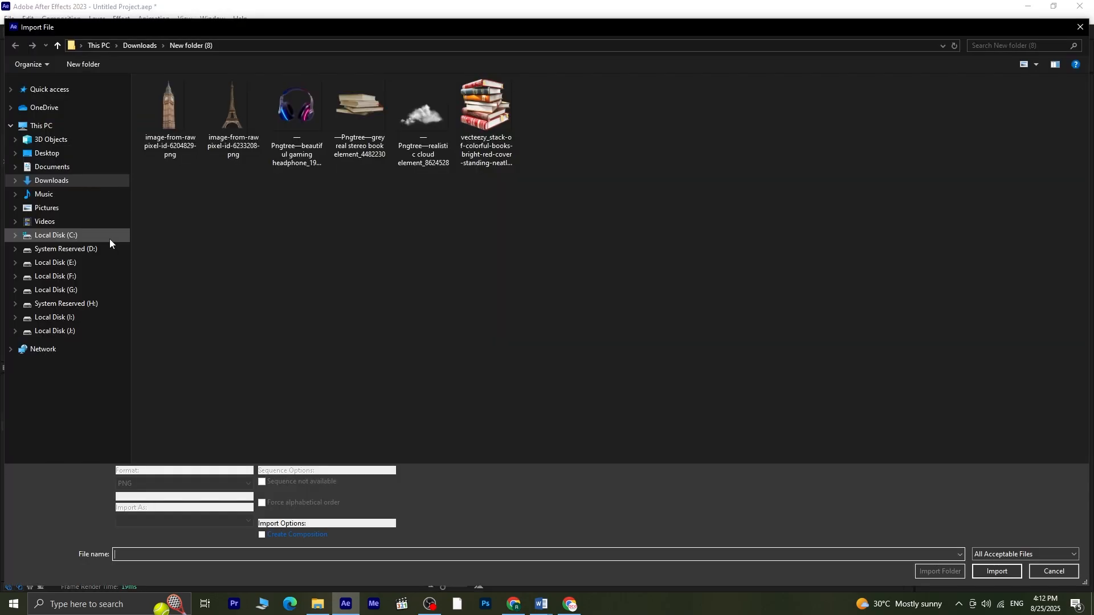
click(361, 142)
click(1010, 565)
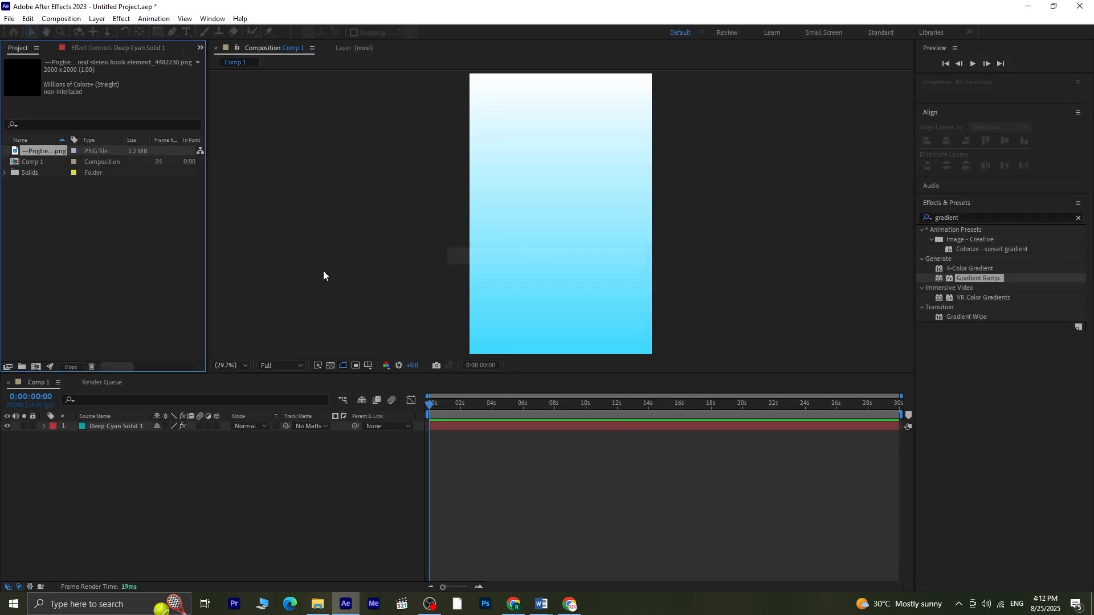
Step: Add the book image to the composition and scale it down to 43%
drag(71, 151, 92, 367)
drag(99, 413, 100, 423)
key(s)
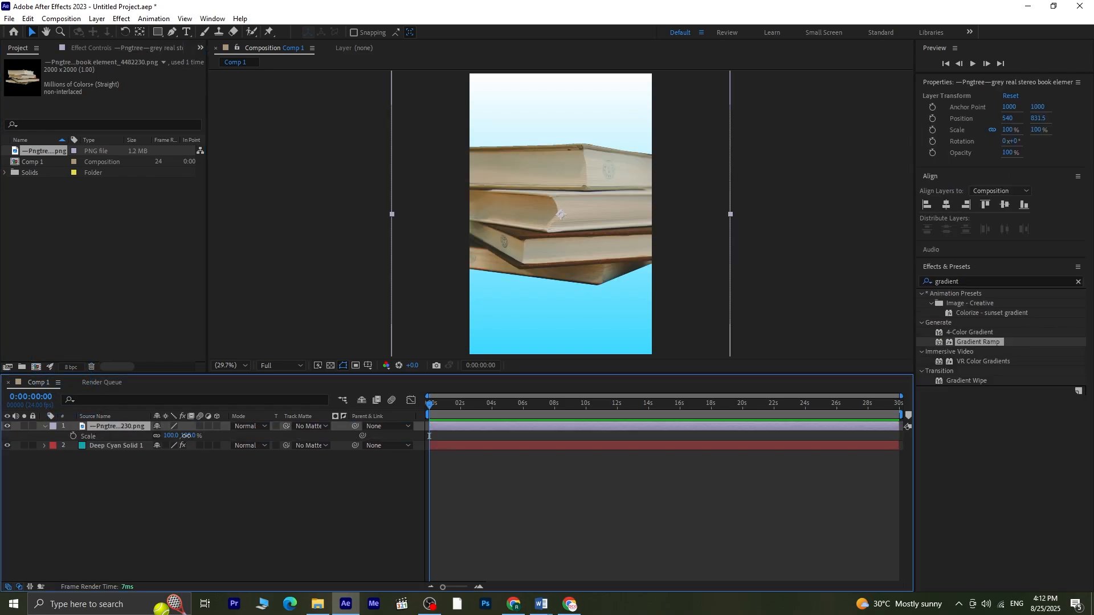
click(209, 435)
drag(171, 435, 162, 439)
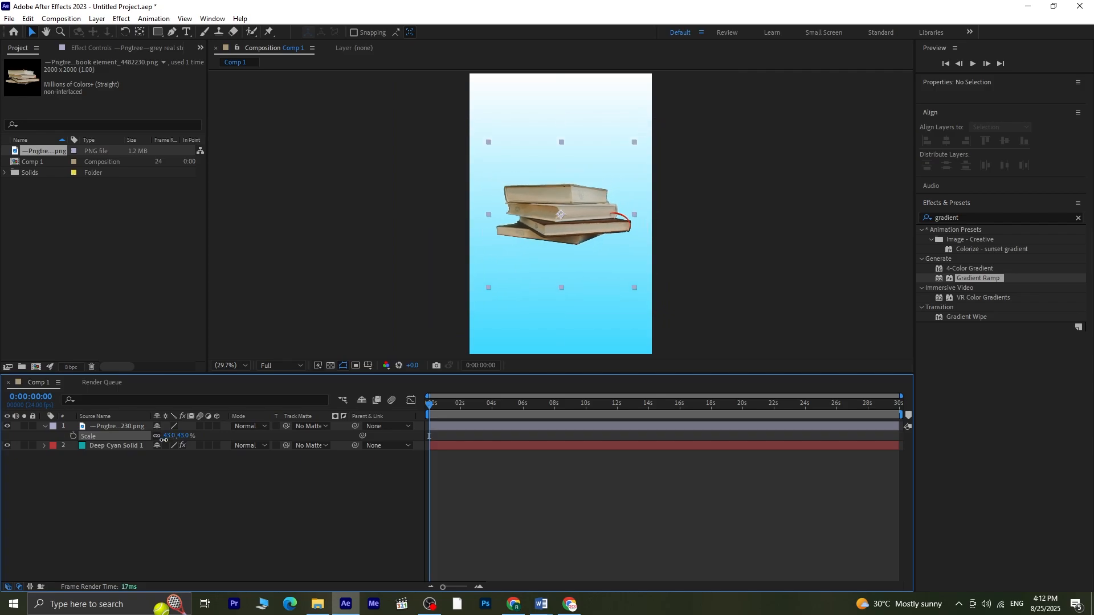
Step: Move the stack of books down toward the bottom of the composition
drag(560, 216, 562, 299)
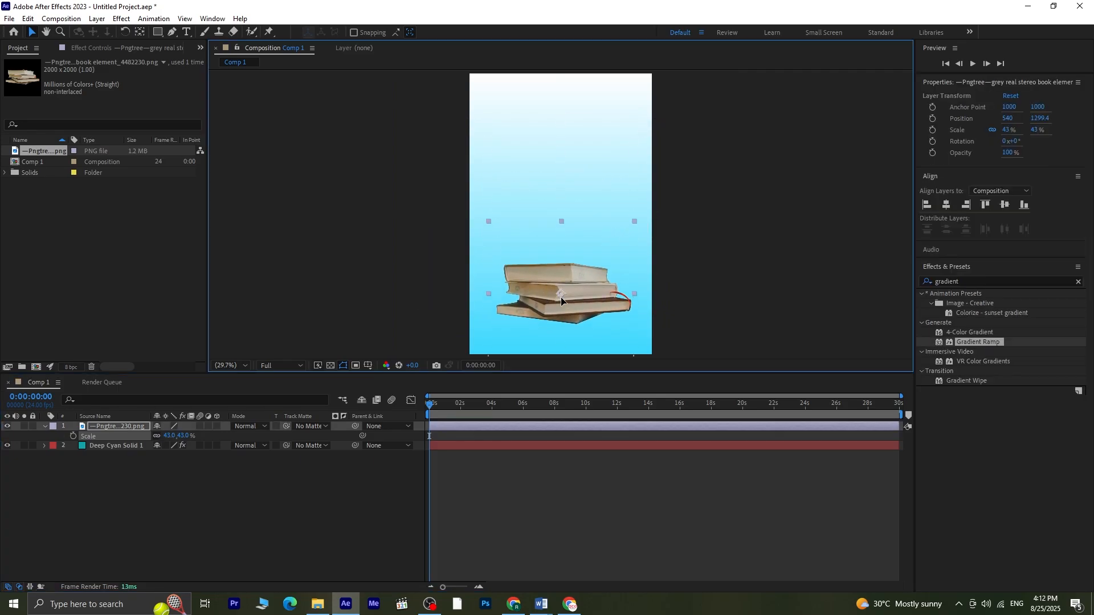
click(145, 501)
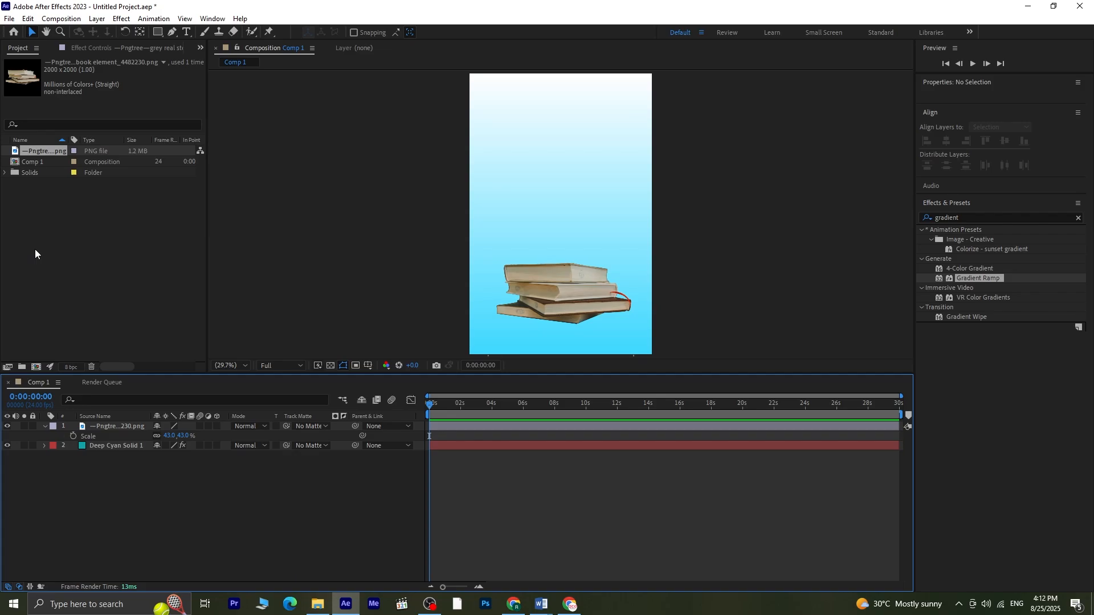
Step: Import both raw pixel landmark PNGs, Big Ben and the Eiffel Tower, into the project
right_click(60, 239)
mouse_move(171, 297)
click(217, 298)
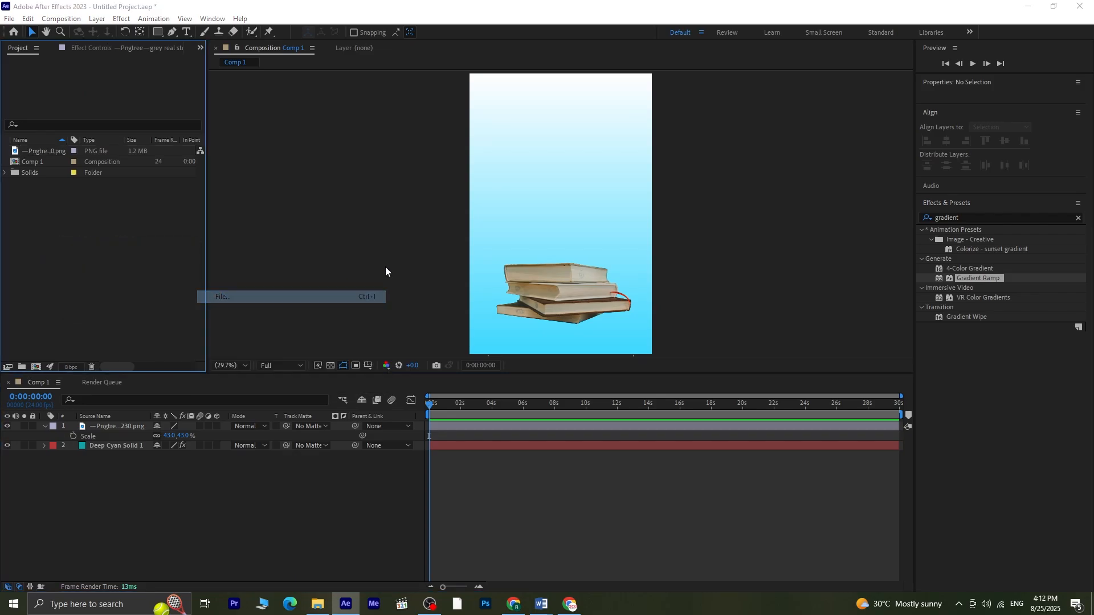
click(226, 144)
key(shift+Left)
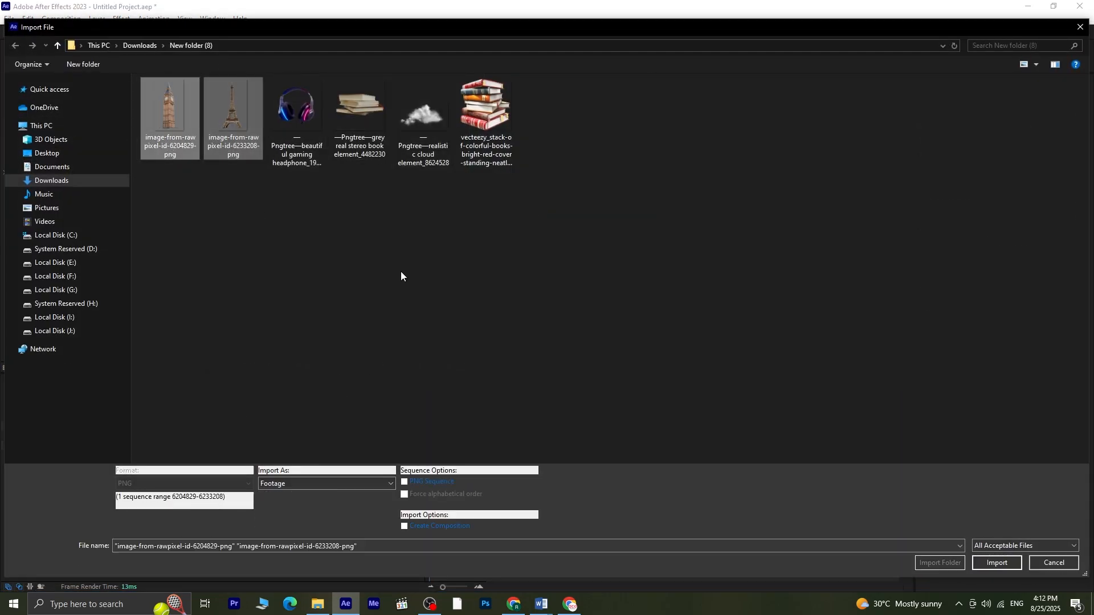
click(978, 562)
Step: Add both landmark images to the composition and scale them to 136%
drag(93, 180, 114, 431)
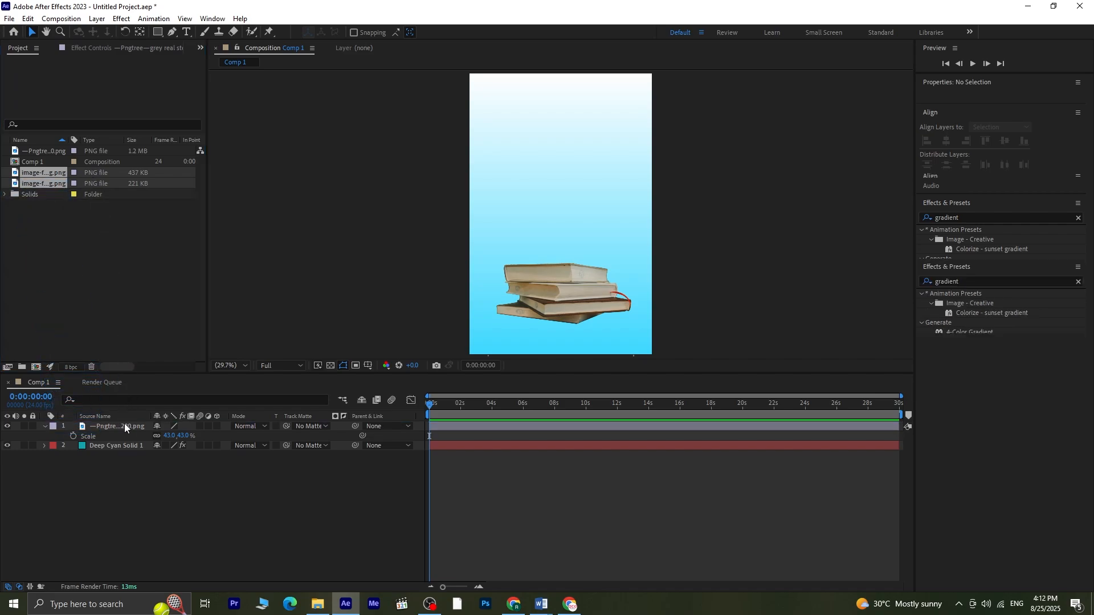
key(s)
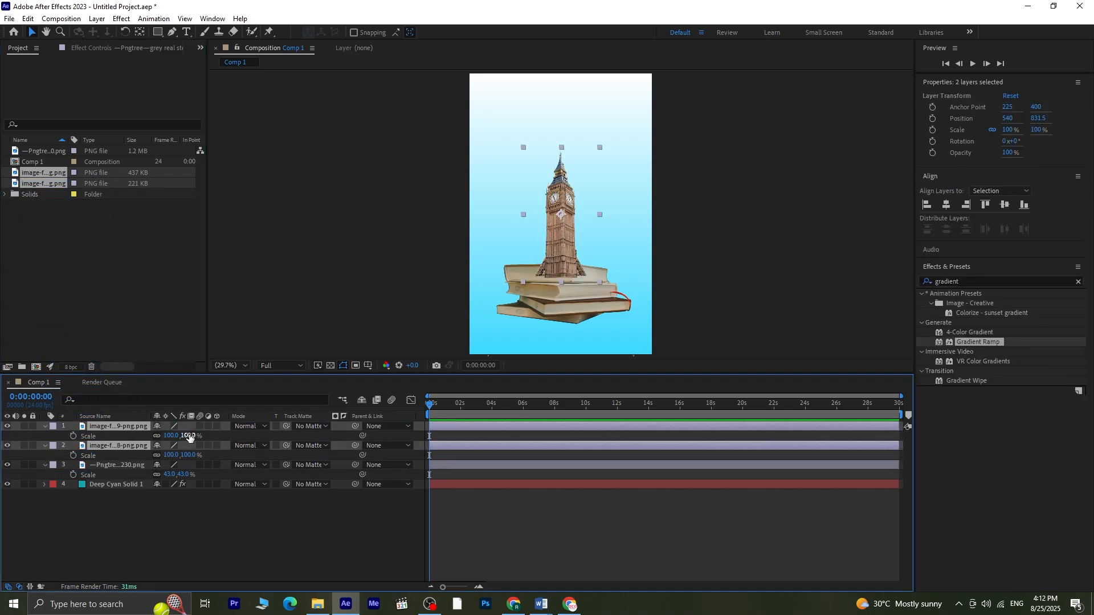
drag(189, 436, 214, 437)
click(285, 531)
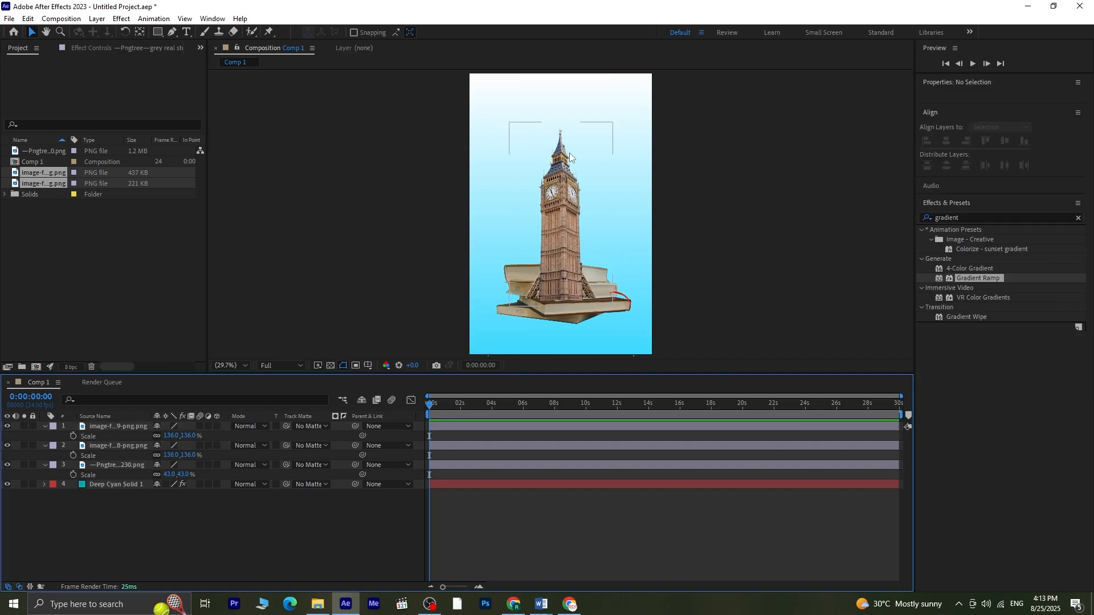
Step: Place Big Ben on the left and the Eiffel Tower on the right, both standing on the books
click(624, 305)
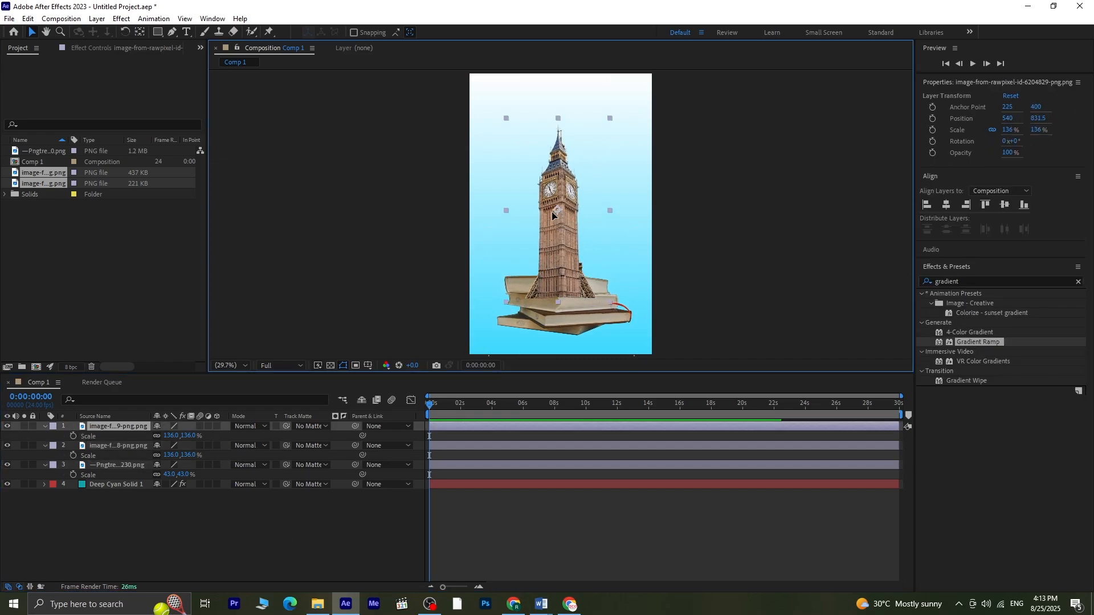
drag(551, 211, 526, 213)
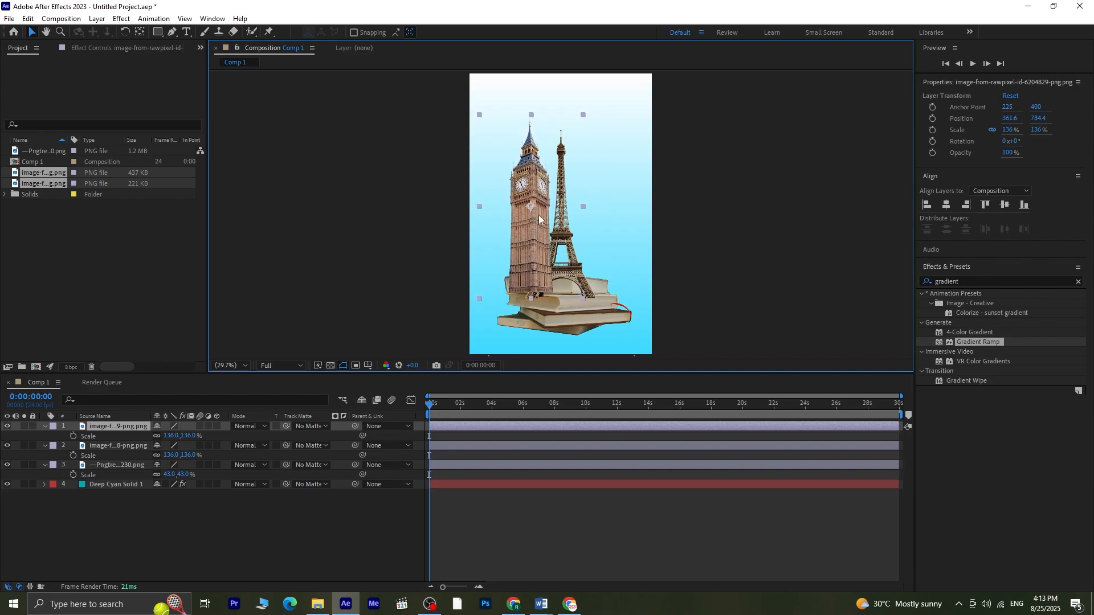
drag(591, 296, 610, 301)
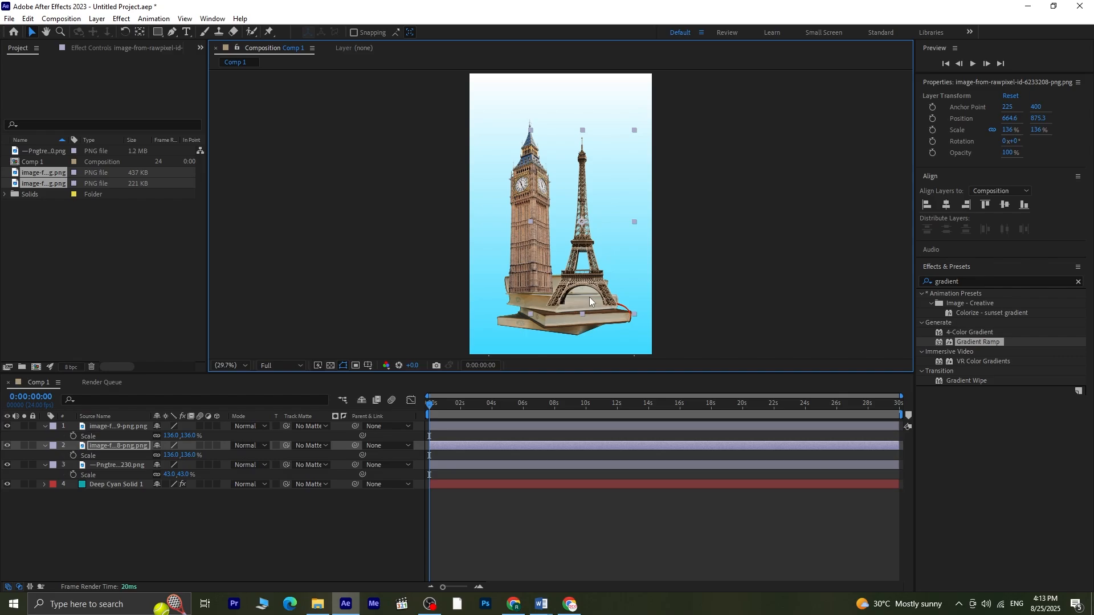
drag(522, 275, 525, 279)
click(214, 513)
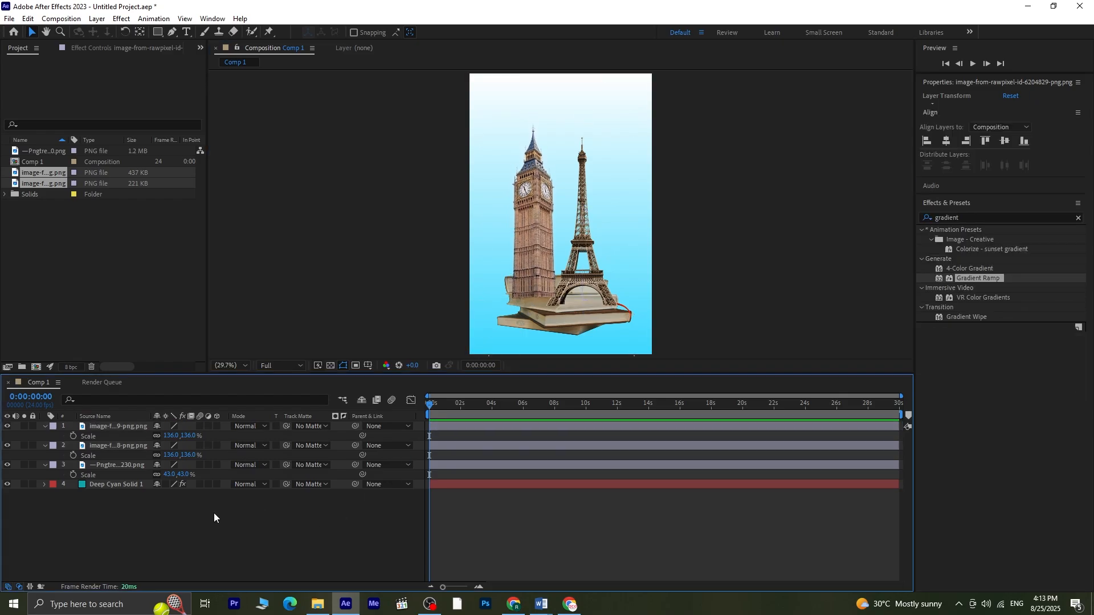
Step: Collapse the layer properties, move the book layer to the top of the stack, and nudge the books slightly down
click(43, 464)
click(47, 448)
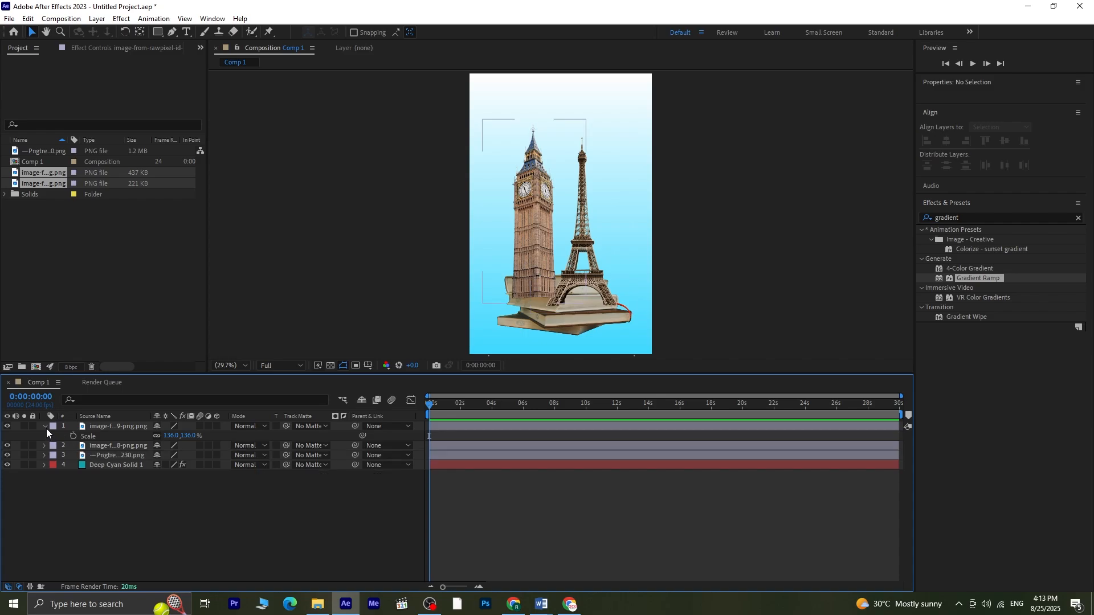
click(46, 428)
click(101, 445)
drag(101, 446, 110, 429)
click(161, 487)
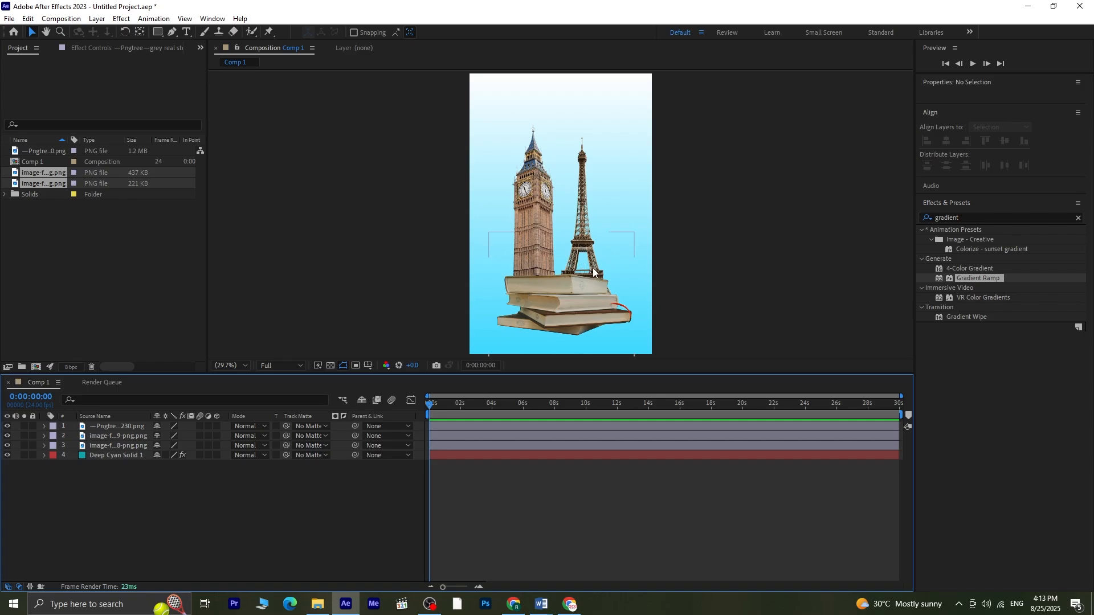
drag(593, 257, 597, 265)
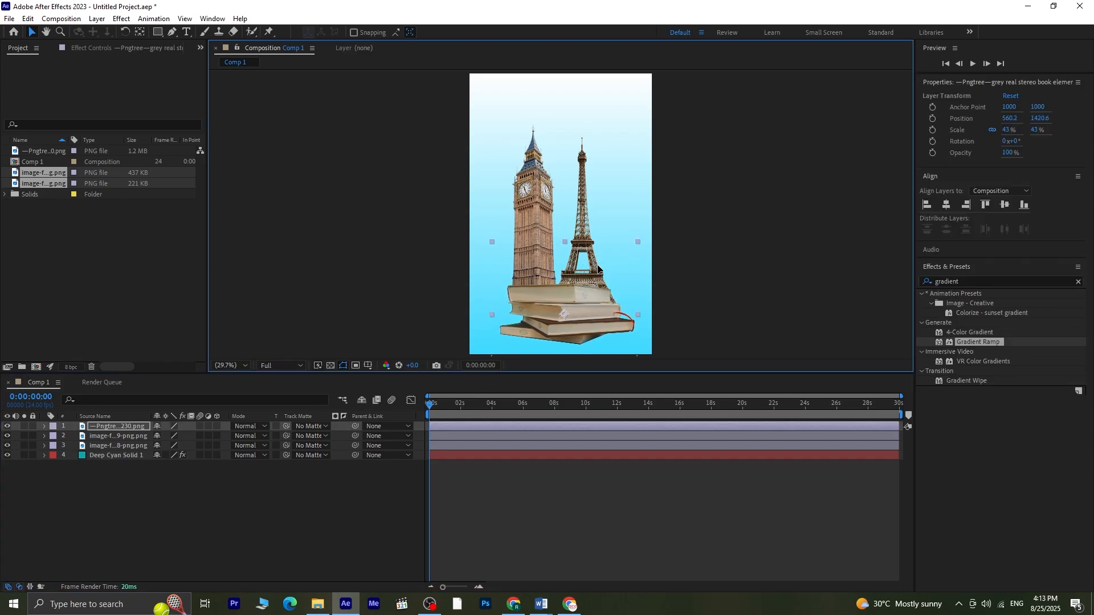
Step: Bring the Eiffel Tower layer forward one level in the layer stack
click(582, 153)
click(110, 443)
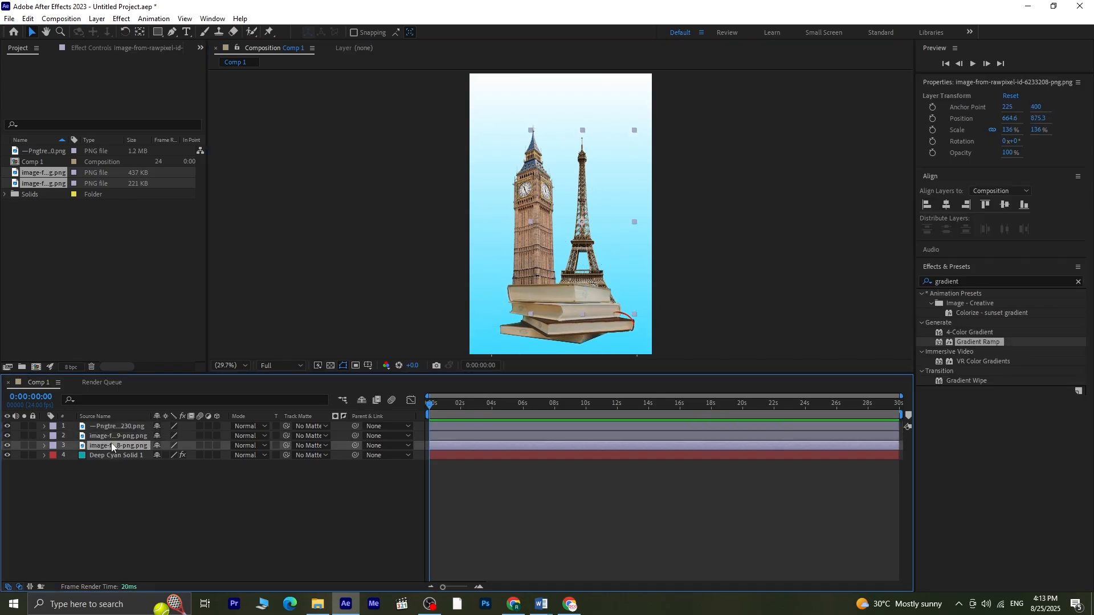
key(ctrl+bracketright)
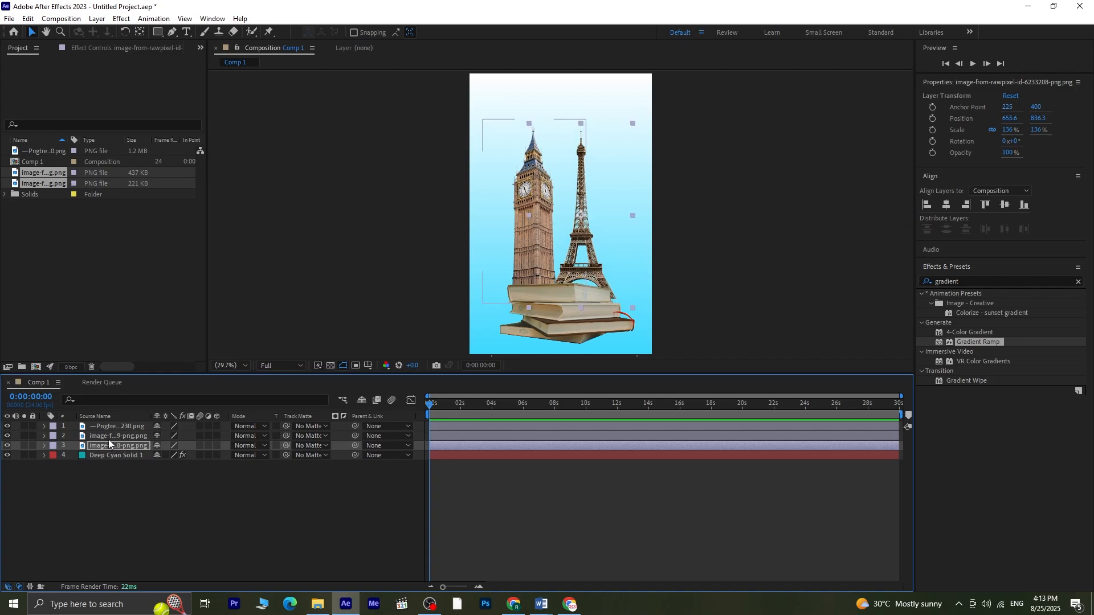
click(148, 516)
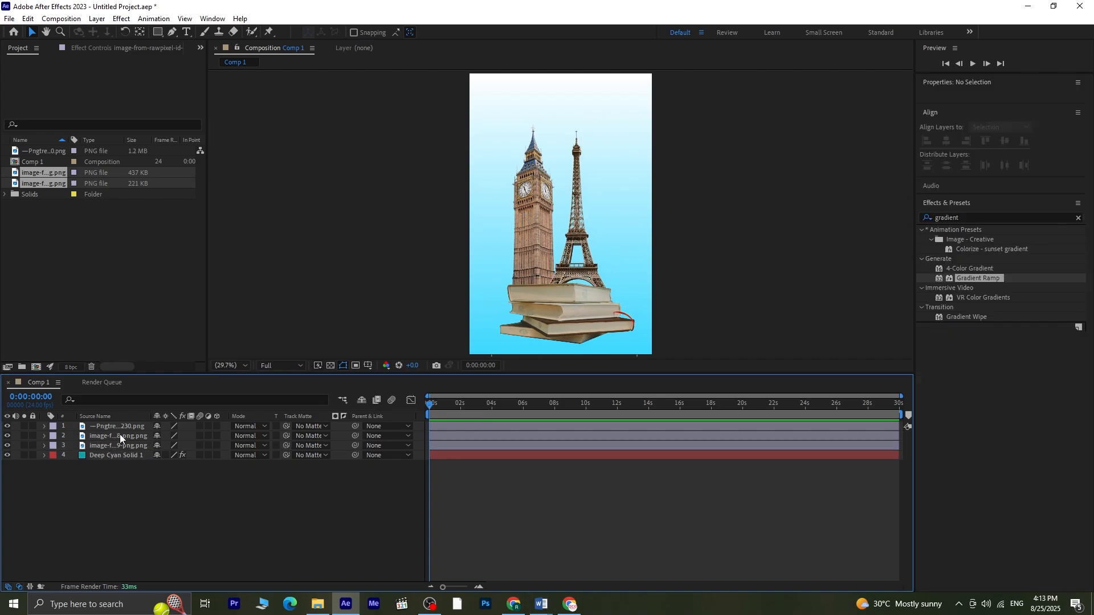
Step: Import the realistic cloud PNG file into the project
right_click(115, 254)
mouse_move(188, 312)
click(279, 313)
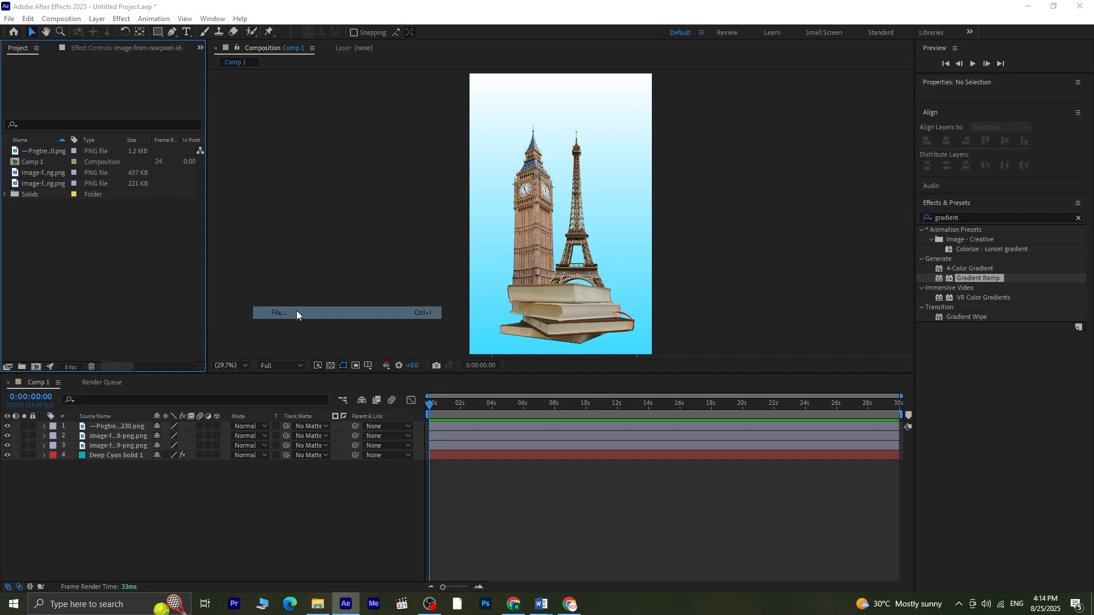
click(405, 120)
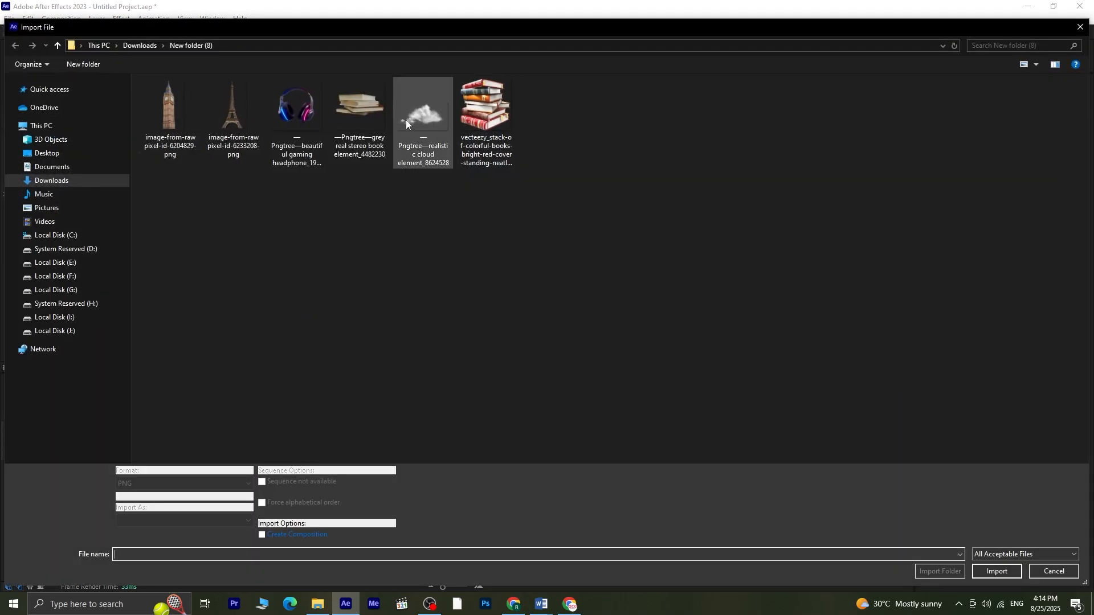
click(994, 563)
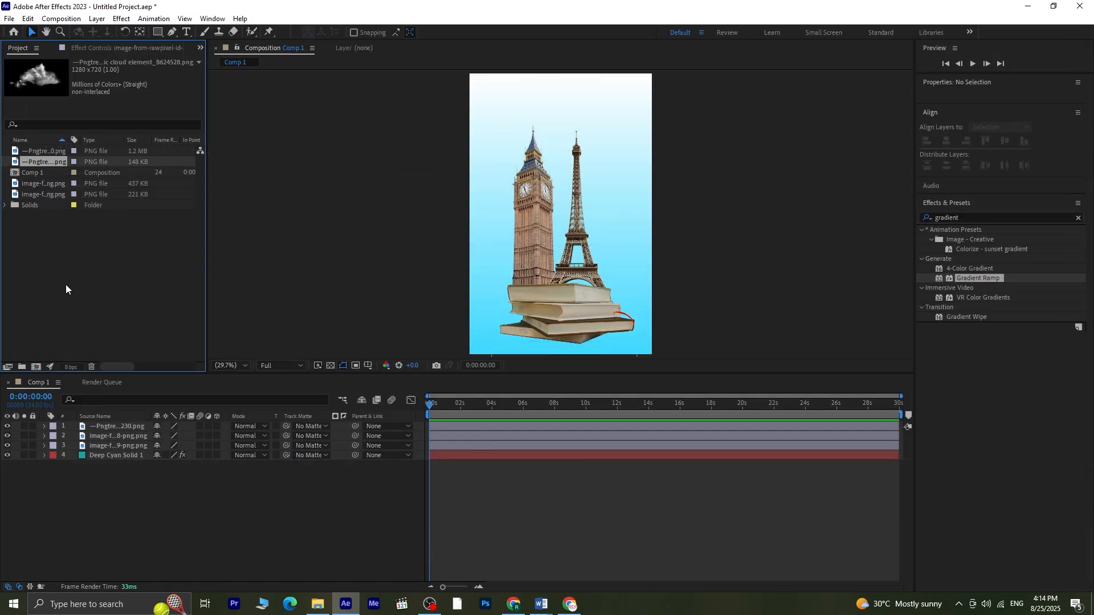
Step: Add the cloud image to the composition, scale it to 60%, and move it to the top-left above Big Ben
drag(44, 162, 131, 423)
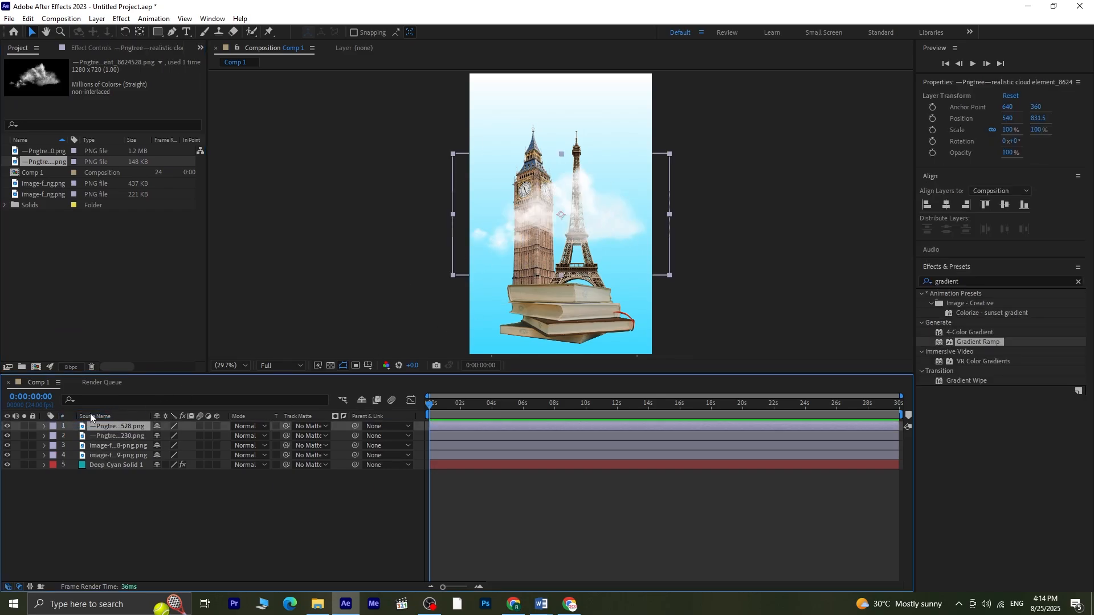
key(s)
drag(190, 436, 168, 436)
click(593, 227)
drag(593, 228, 567, 140)
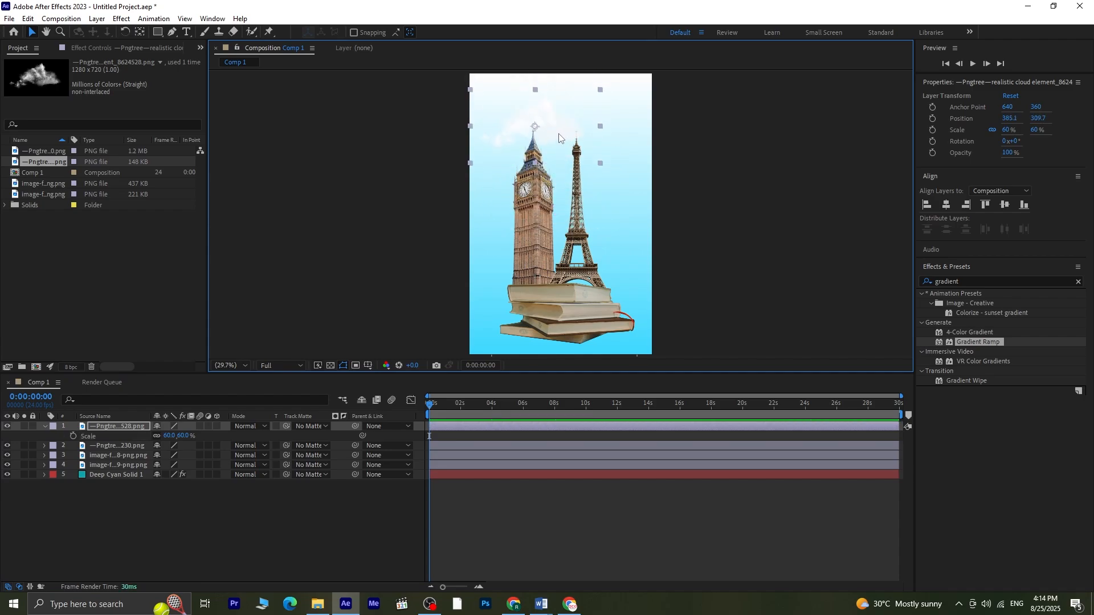
Step: Duplicate the cloud layer four times and move one copy beside the Eiffel Tower
key(ctrl+d)
key(ctrl+d)
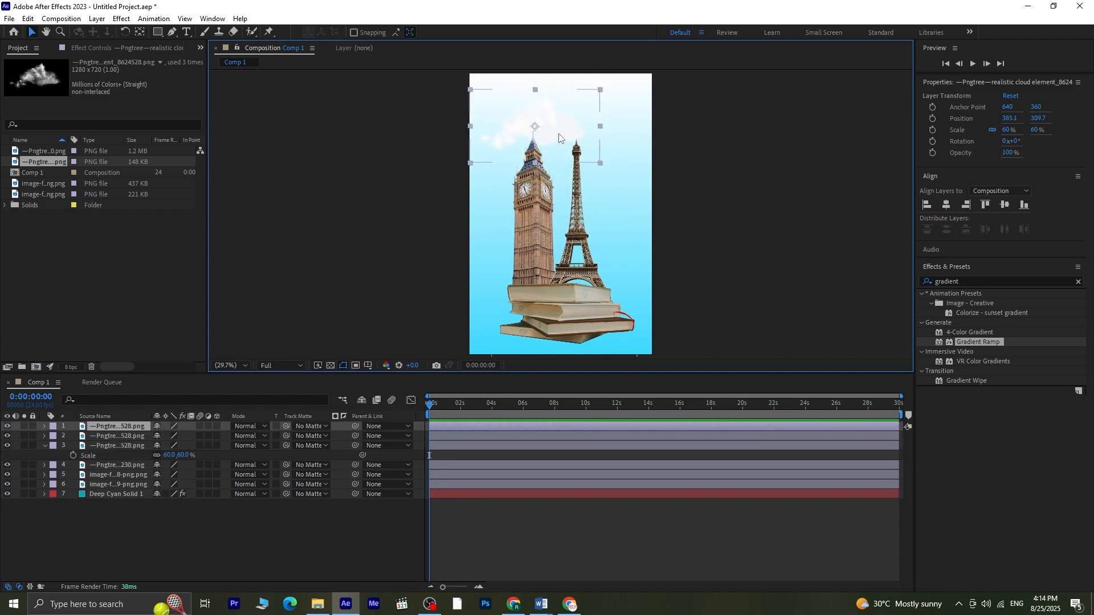
key(ctrl+d)
key(ctrl+d)
drag(558, 137, 601, 191)
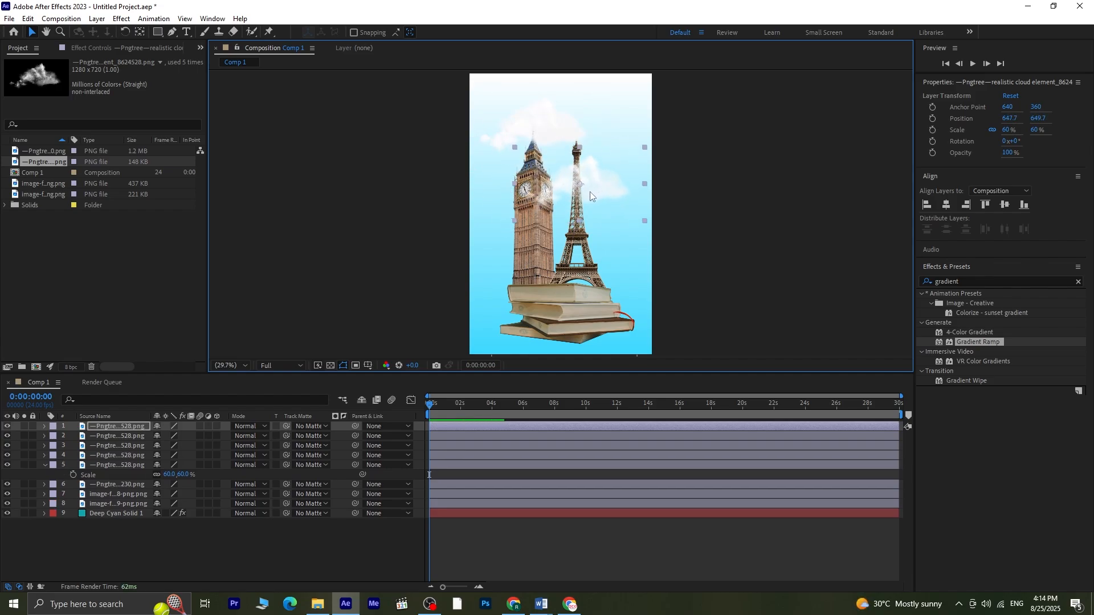
Step: Drag two of the cloud copies out past the right edge of the frame
click(116, 463)
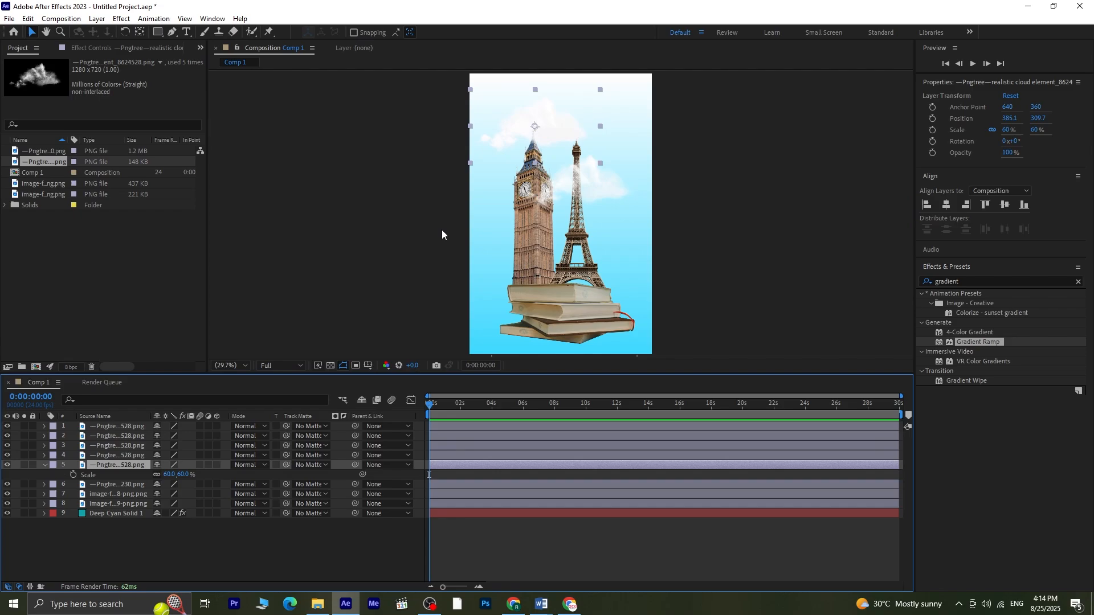
drag(561, 128, 659, 112)
drag(576, 185, 597, 184)
click(554, 130)
click(125, 437)
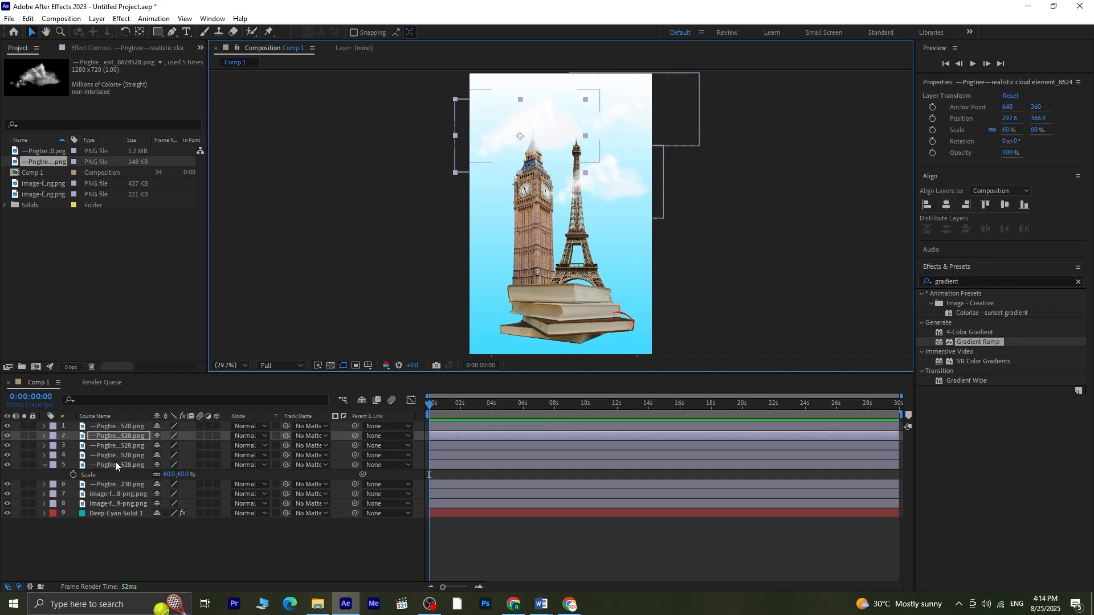
drag(524, 141, 714, 144)
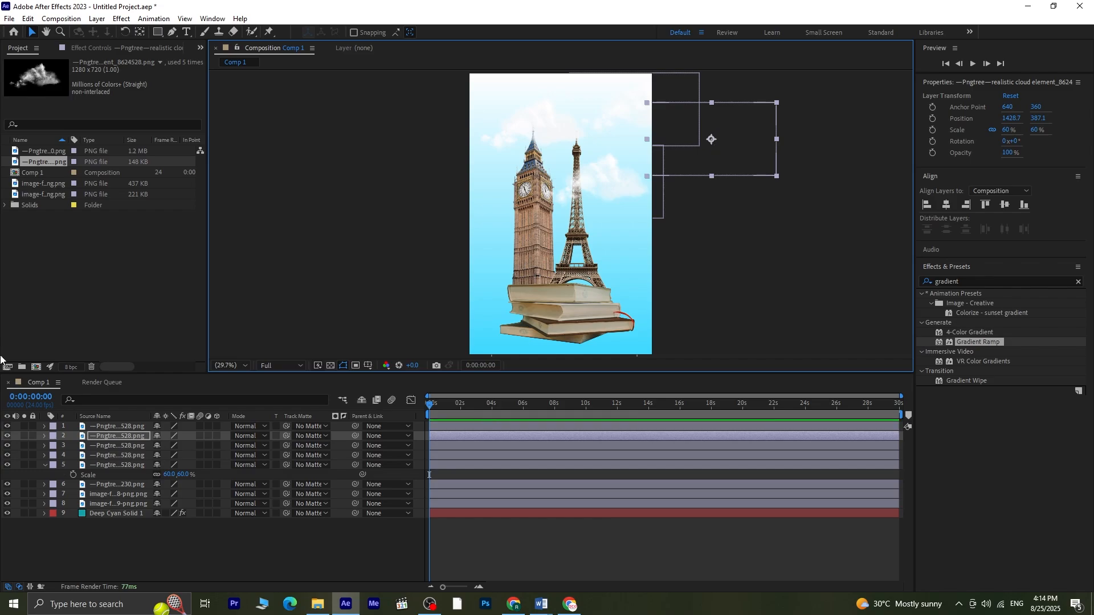
Step: Move another cloud copy beyond the right edge of the frame and collapse its scale property
click(97, 465)
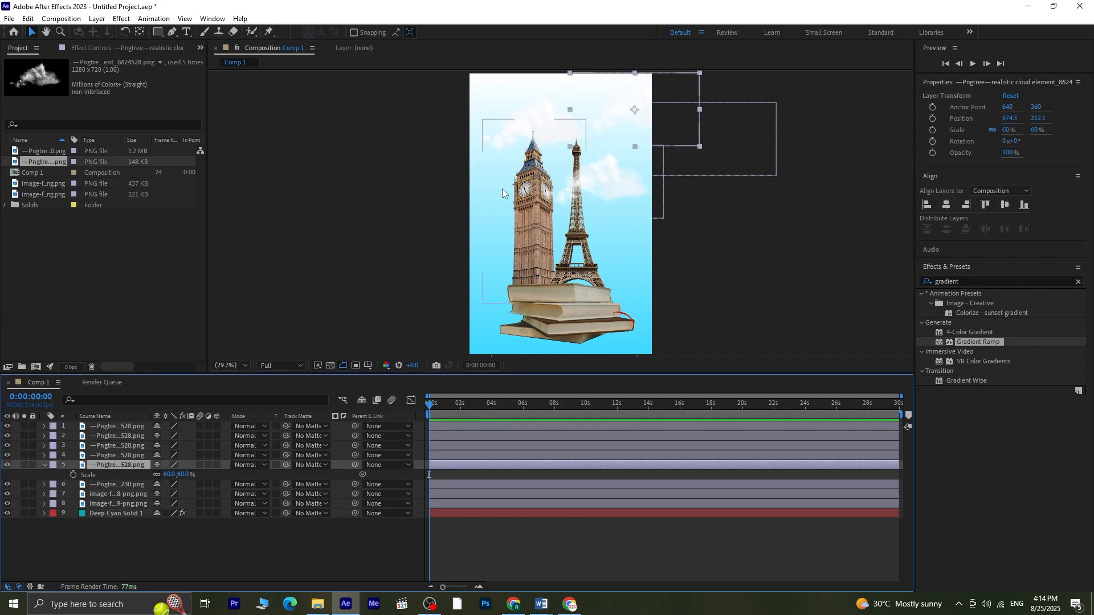
click(529, 122)
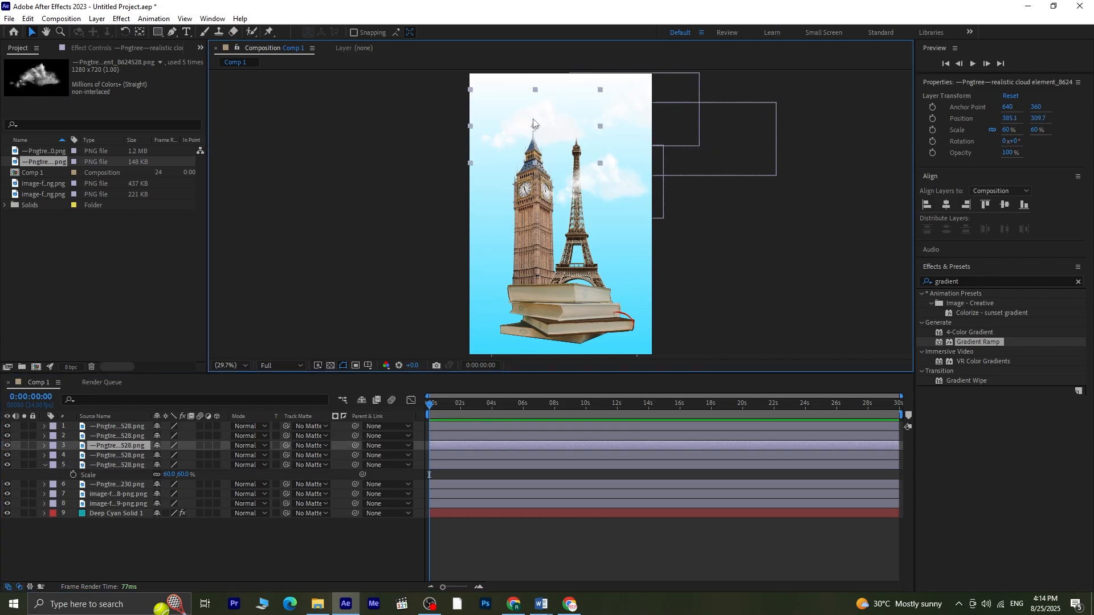
drag(533, 123, 773, 189)
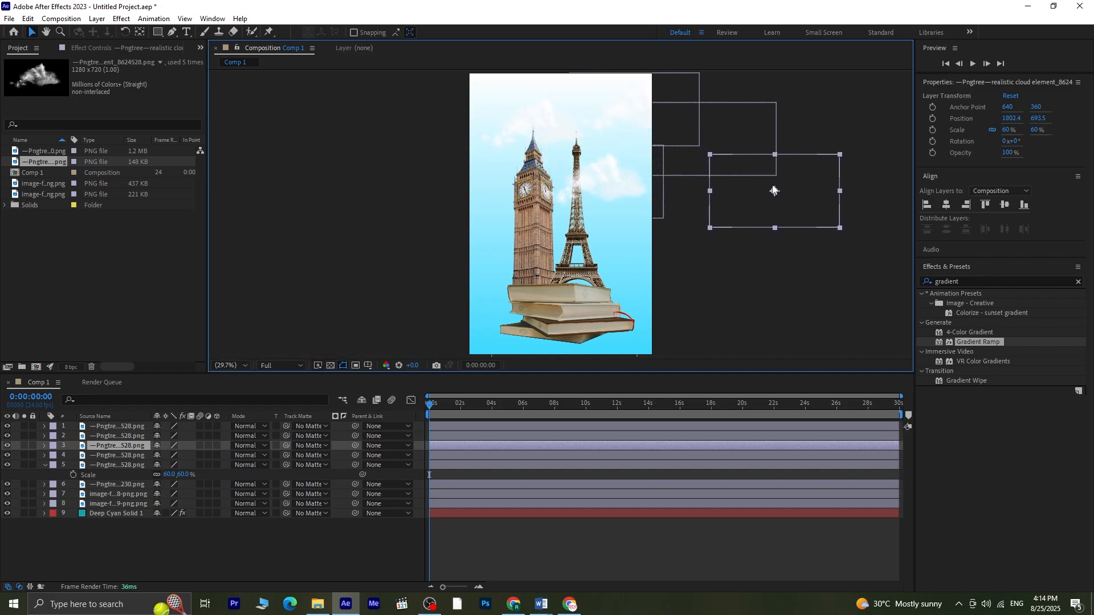
click(102, 464)
click(44, 465)
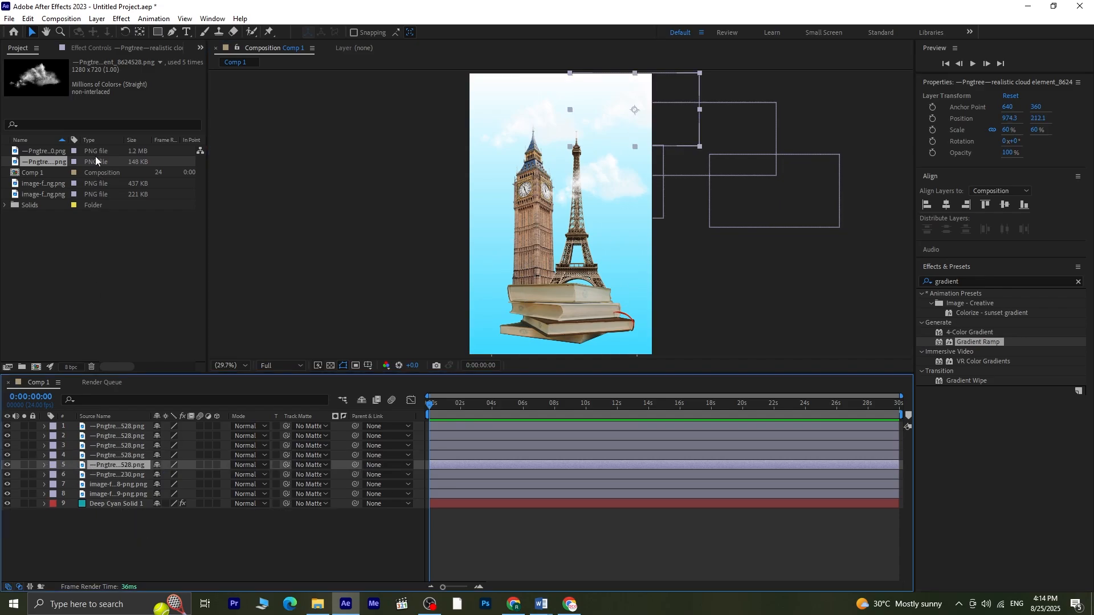
Step: Create a null object, move it to the top-left above Big Ben, and place it beneath the cloud layers
click(95, 19)
mouse_move(117, 33)
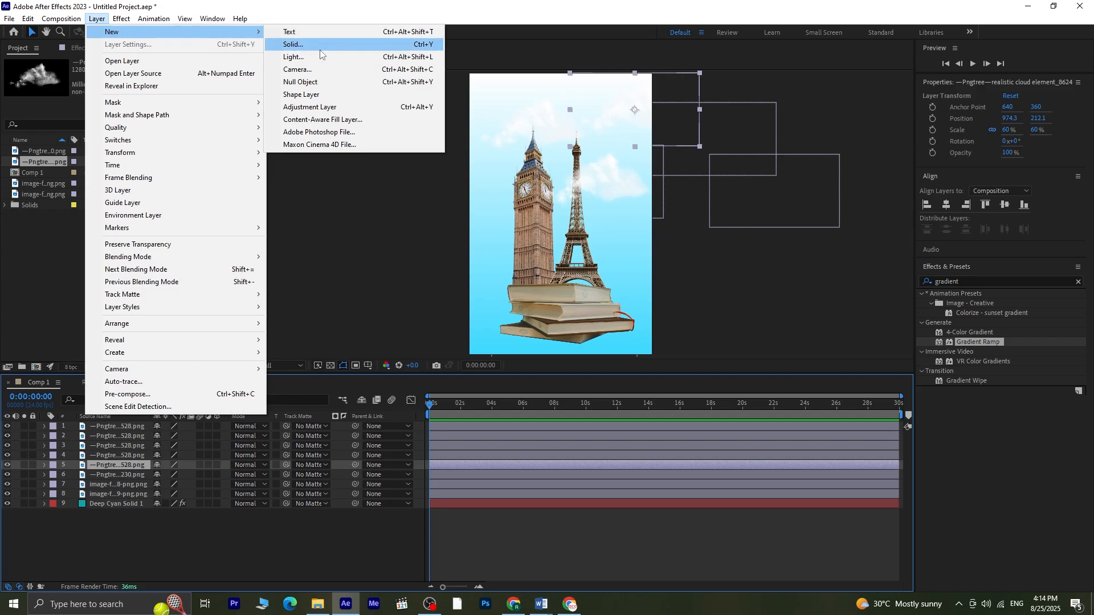
click(332, 81)
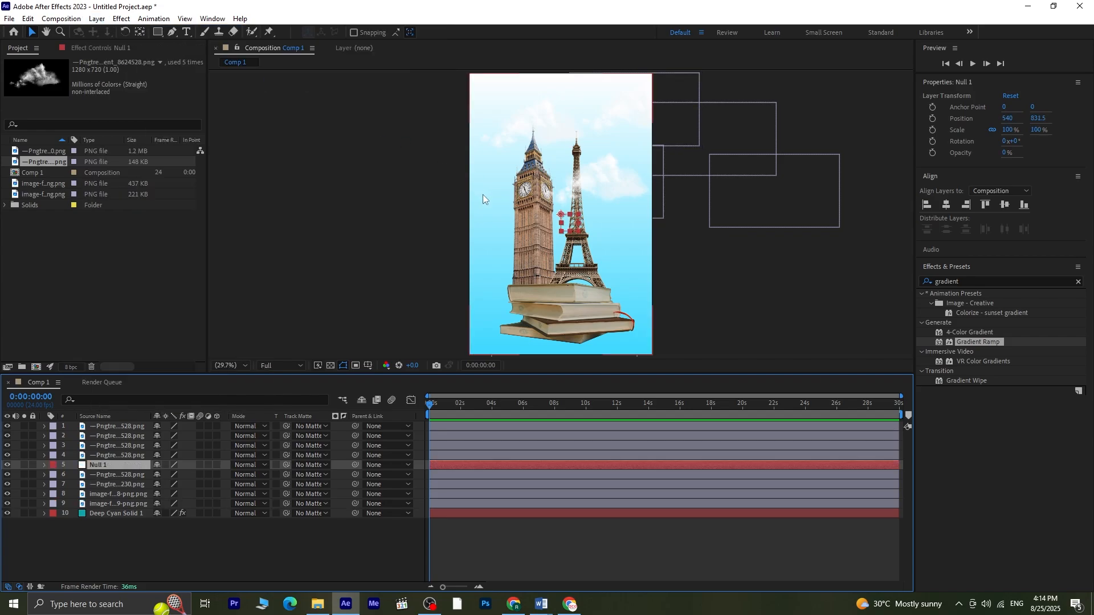
drag(570, 223, 502, 133)
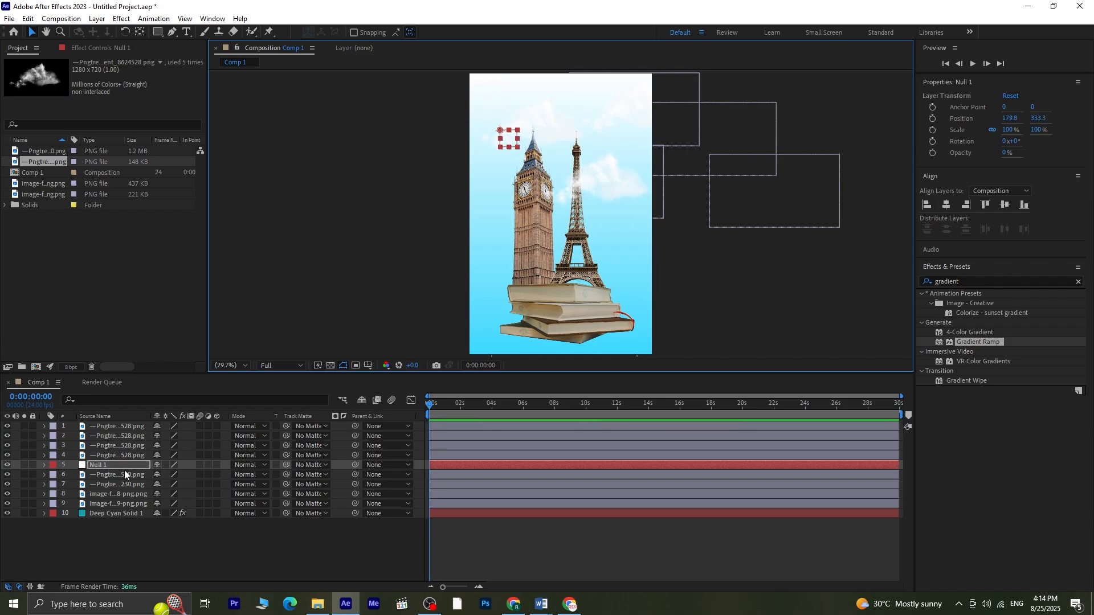
drag(125, 472, 127, 464)
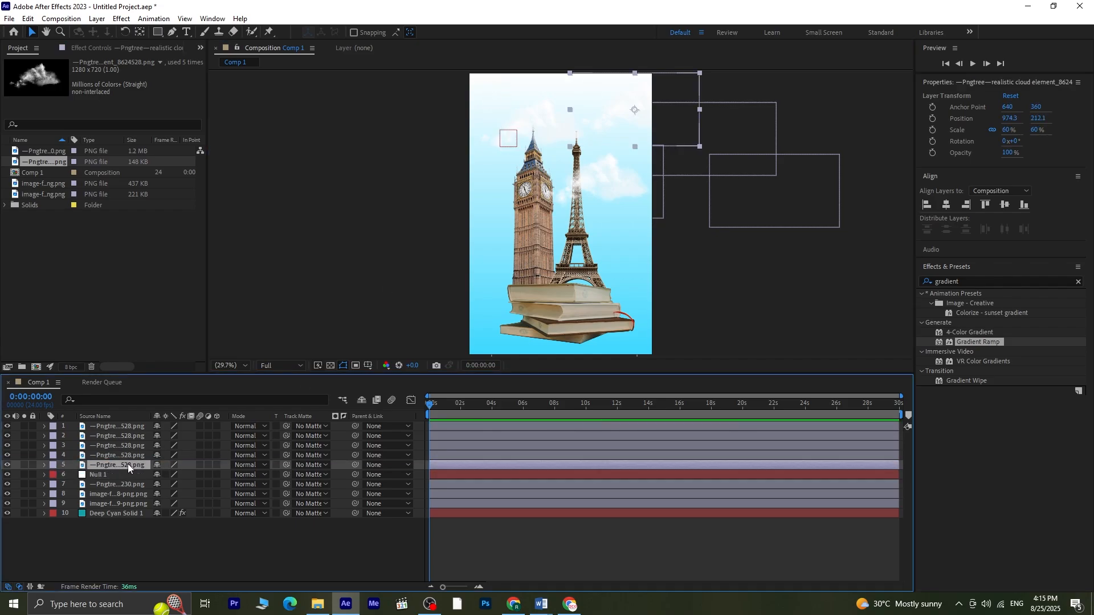
Step: Parent all five cloud layers to the null object
shift+click(130, 426)
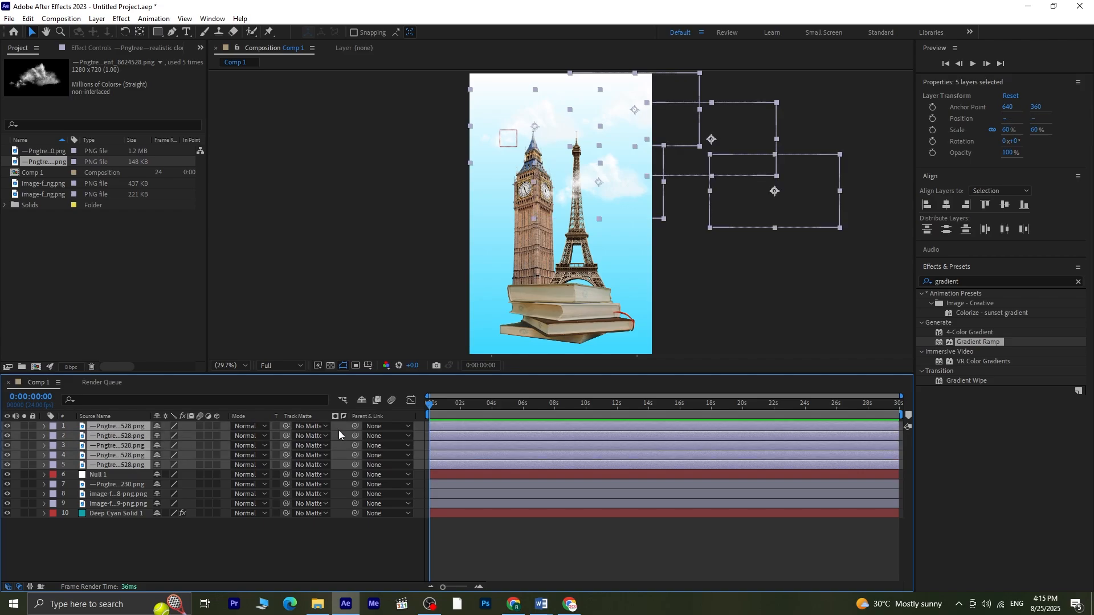
drag(353, 426, 99, 478)
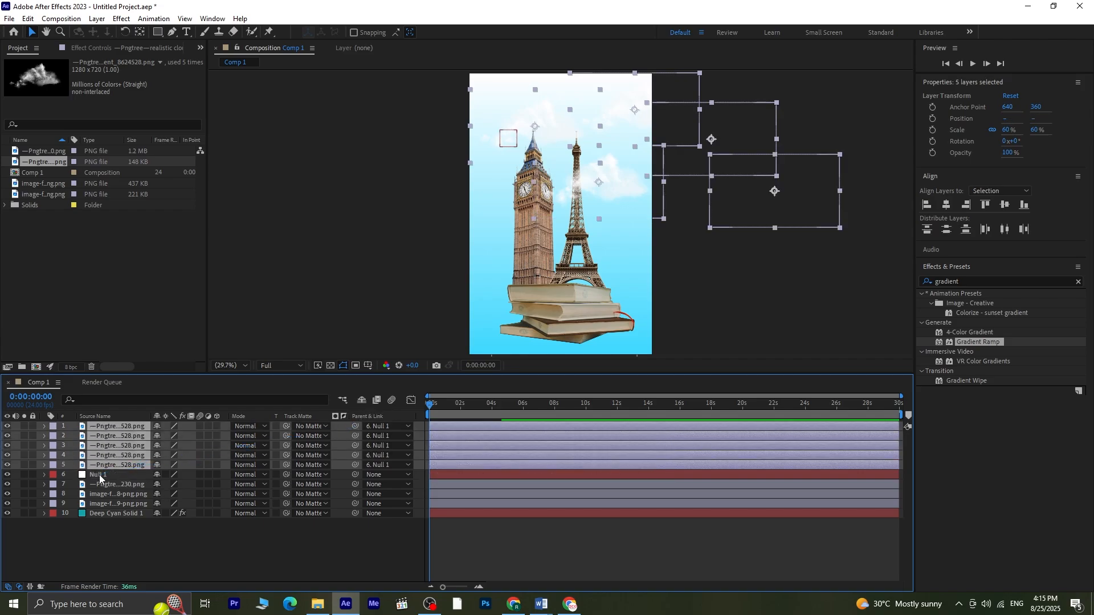
click(99, 477)
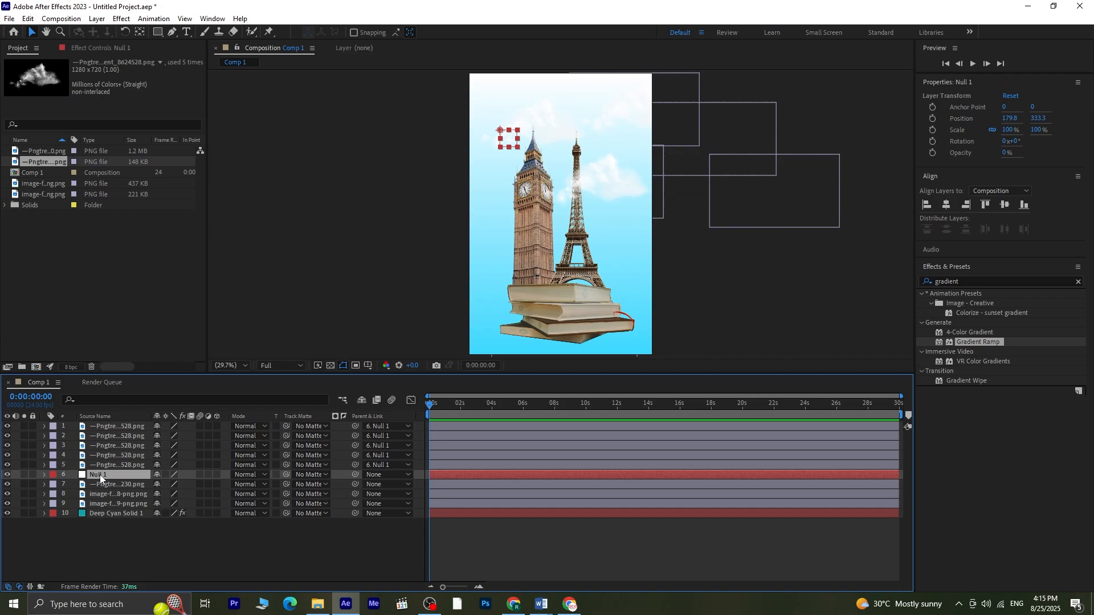
Step: Keyframe the null's position at the start, then at 20 frames move it left to X -851.2
key(p)
click(73, 484)
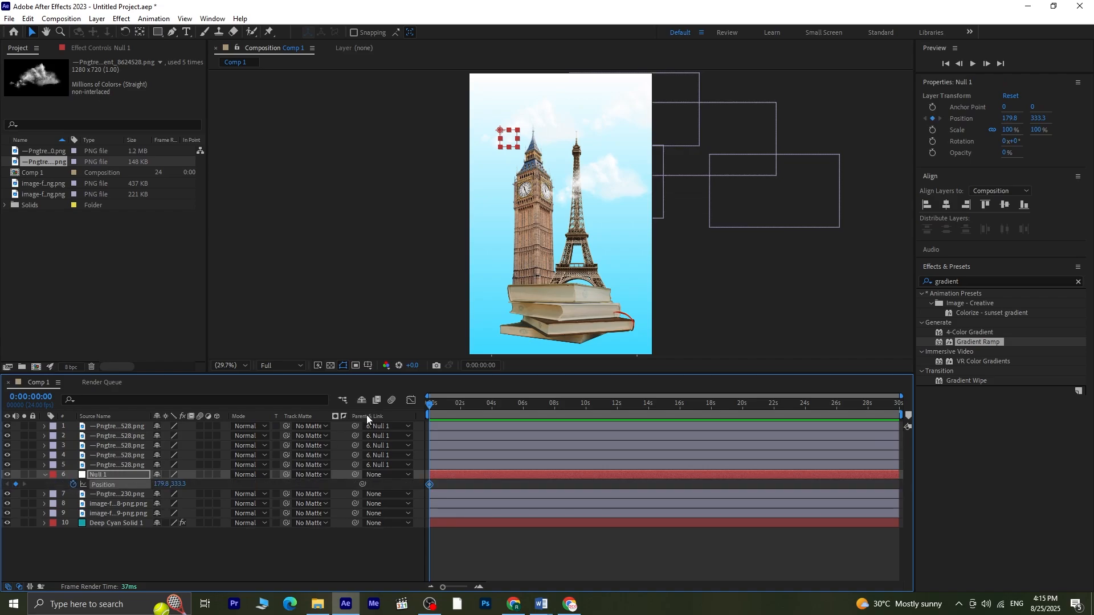
key(shift+Page_Down)
key(shift+Page_Down)
drag(125, 478, 13, 482)
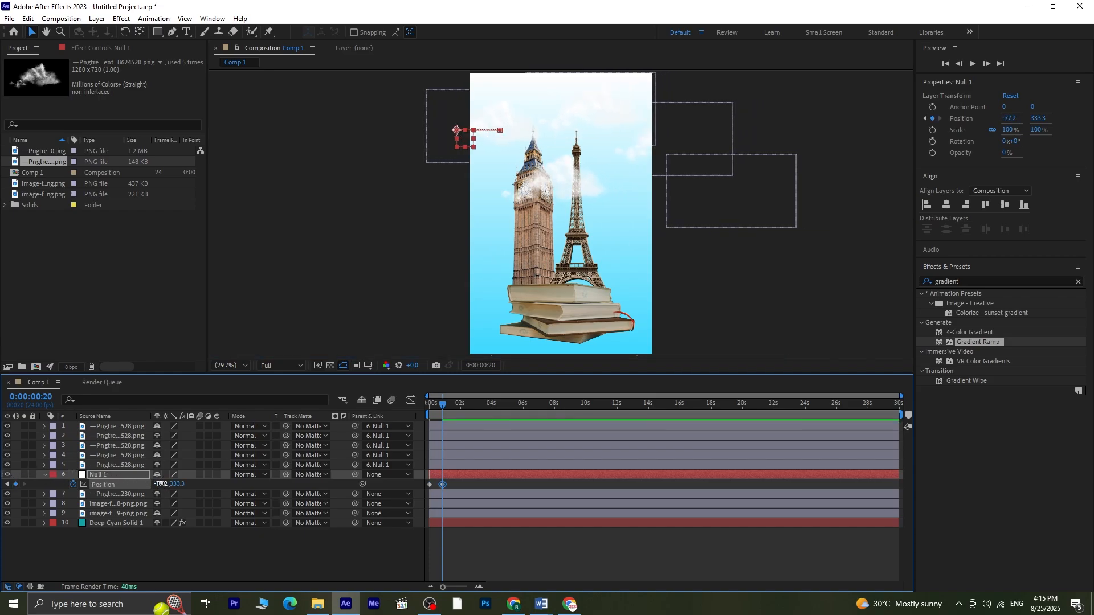
drag(161, 484, 24, 488)
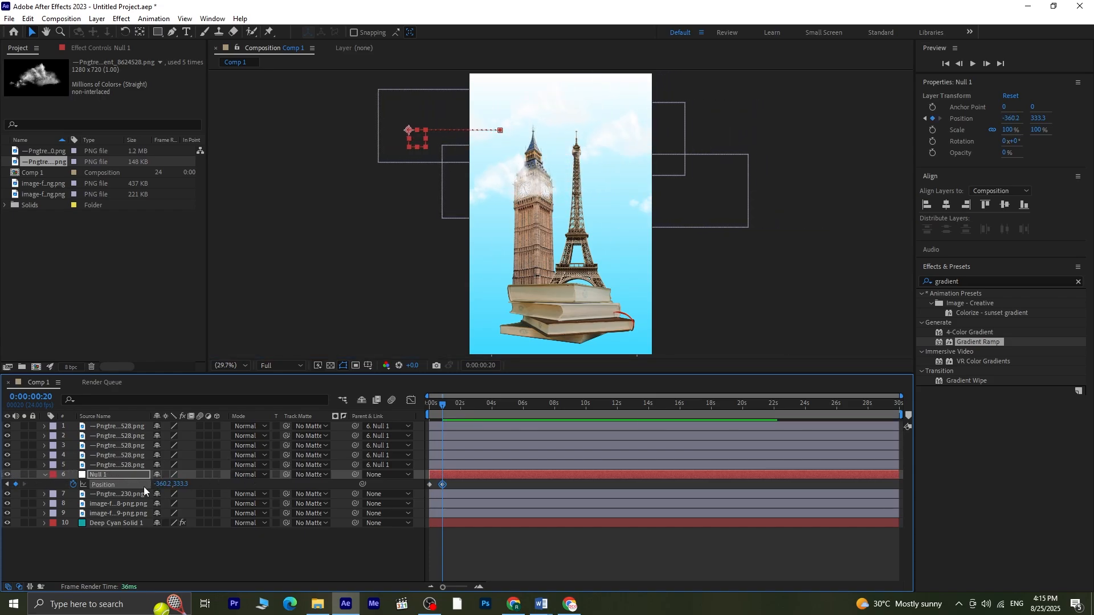
drag(158, 484, 2, 481)
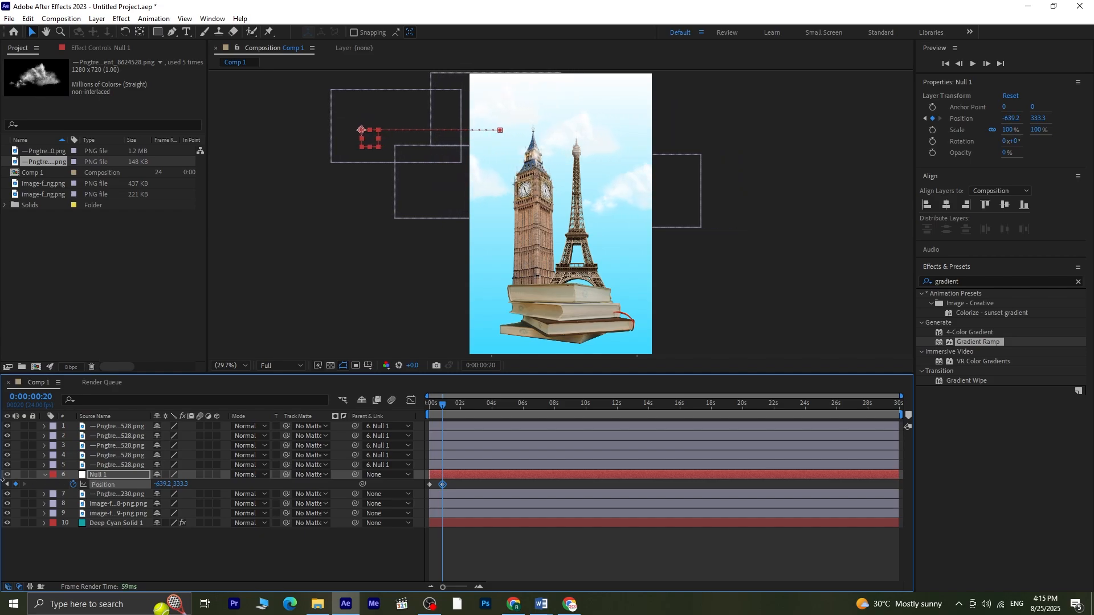
drag(173, 485, 34, 476)
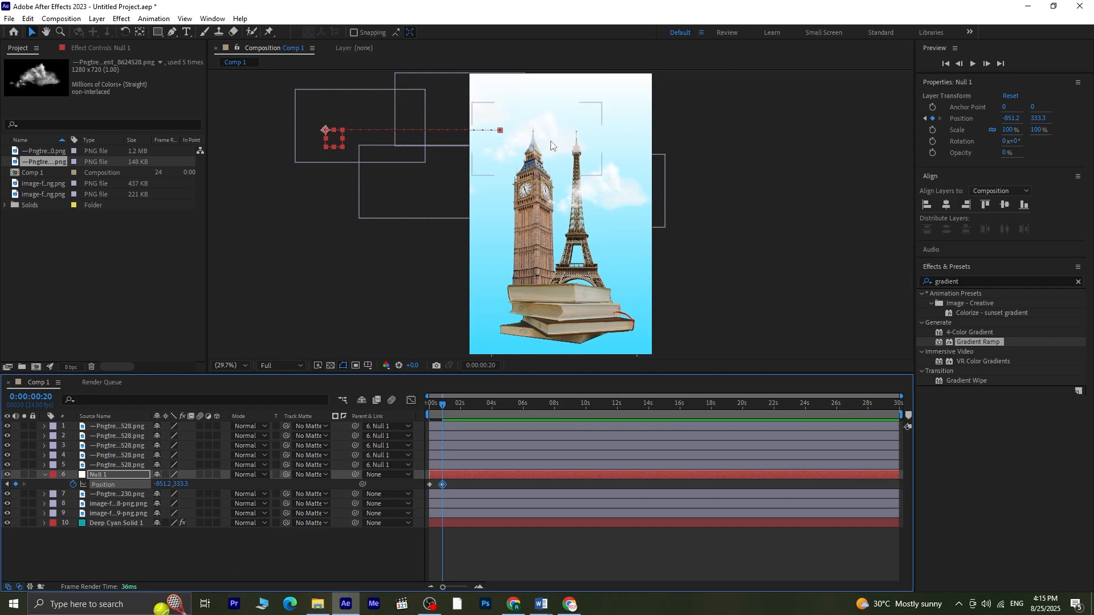
Step: Preview the cloud movement from the start of the timeline
click(578, 131)
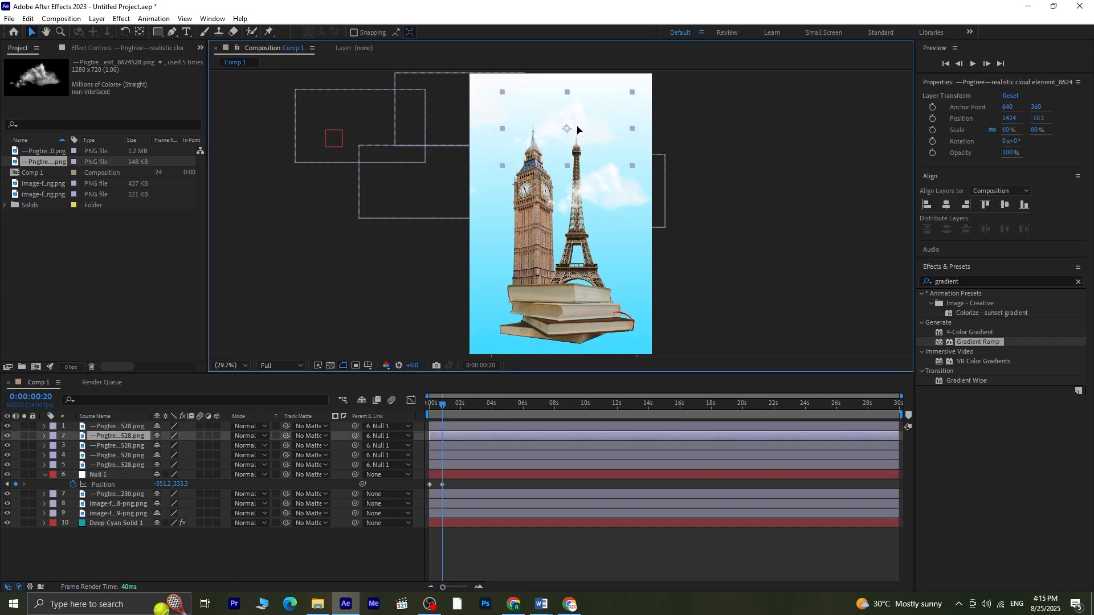
click(494, 540)
drag(442, 408, 340, 405)
key(space)
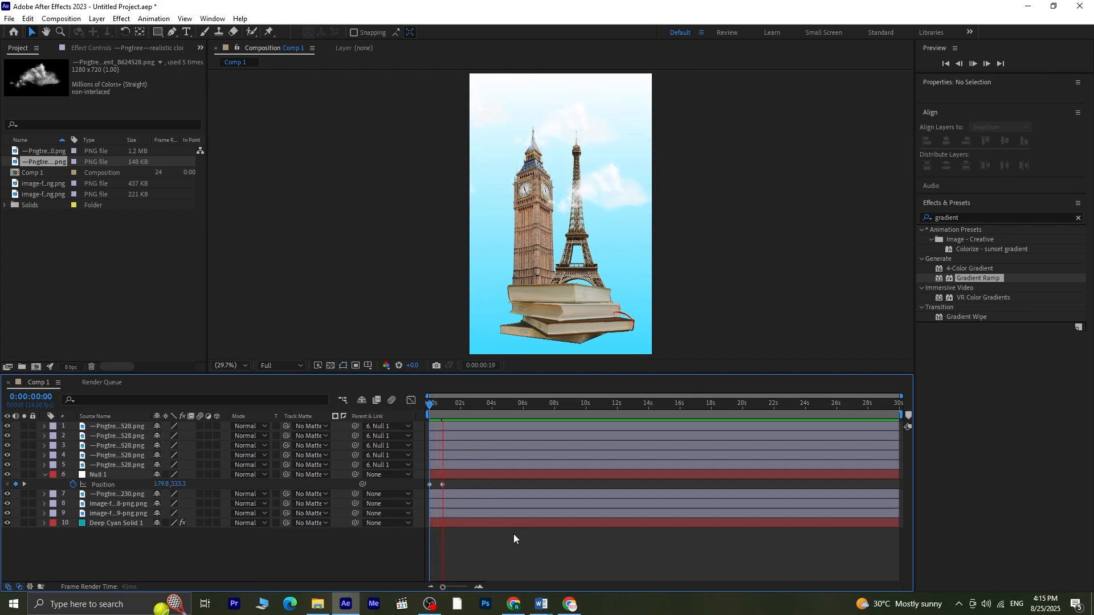
Step: Move the null's second position keyframe later in the timeline, previewing the slower cloud drift
click(443, 485)
mouse_move(443, 485)
mouse_down()
mouse_move(474, 484)
mouse_move(462, 485)
mouse_up()
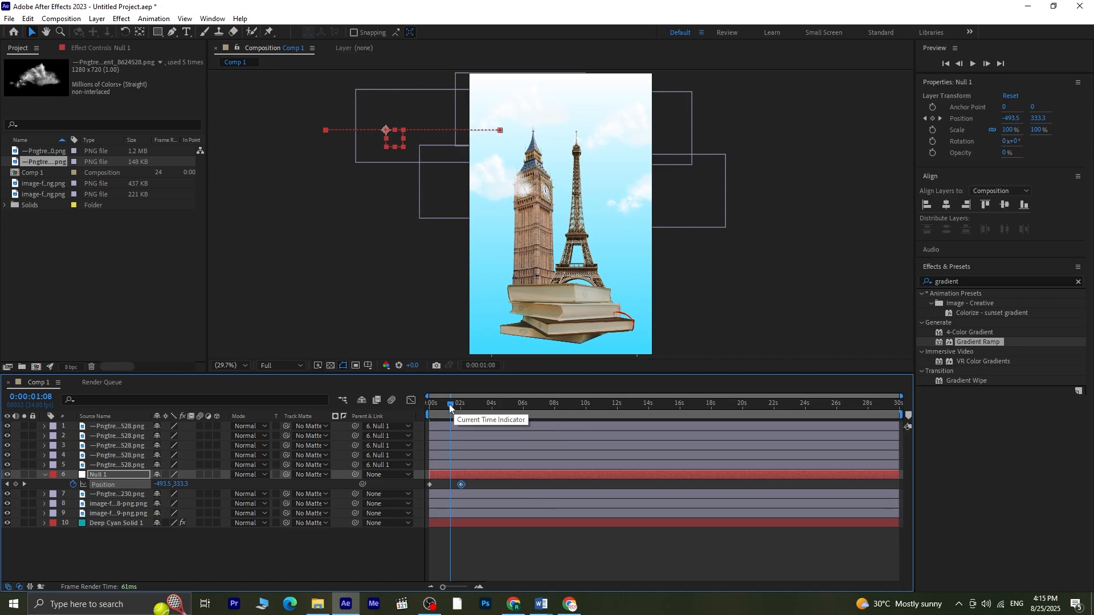
drag(449, 405, 334, 425)
click(500, 553)
key(space)
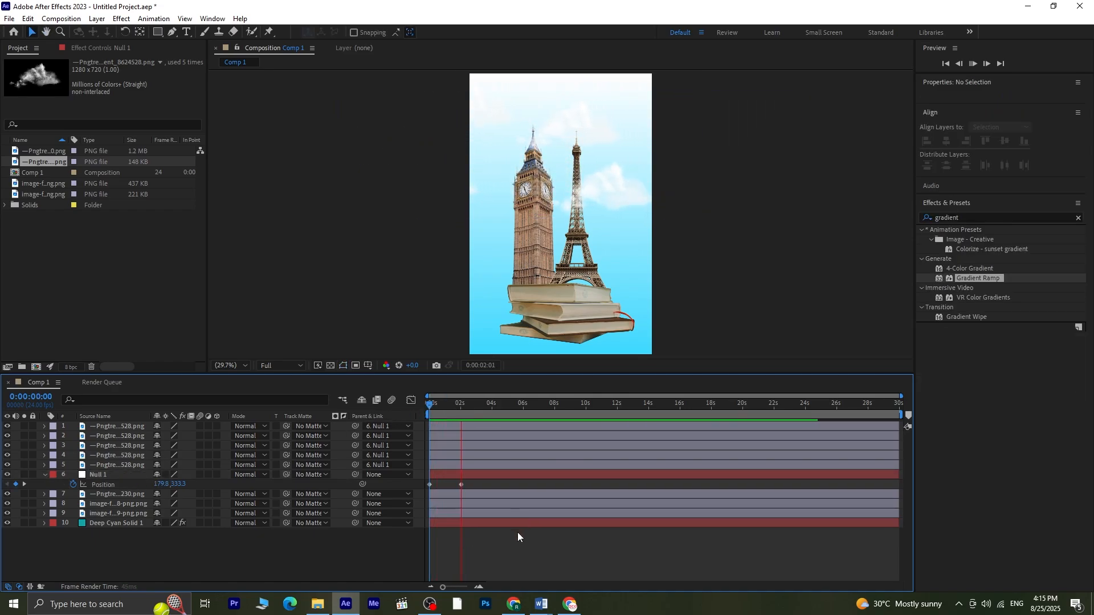
drag(462, 485, 484, 488)
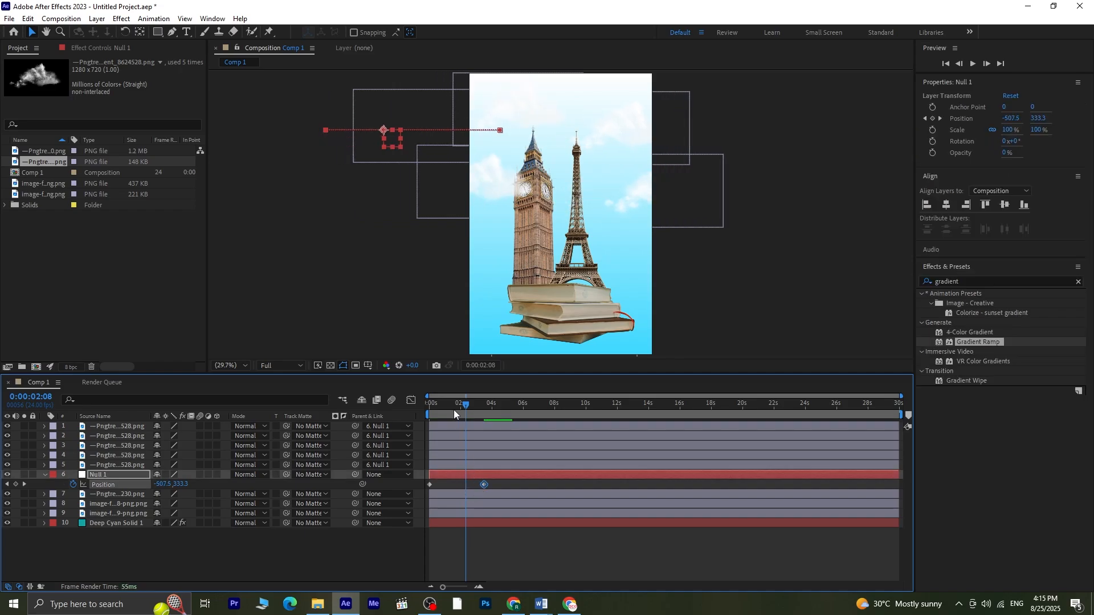
click(429, 409)
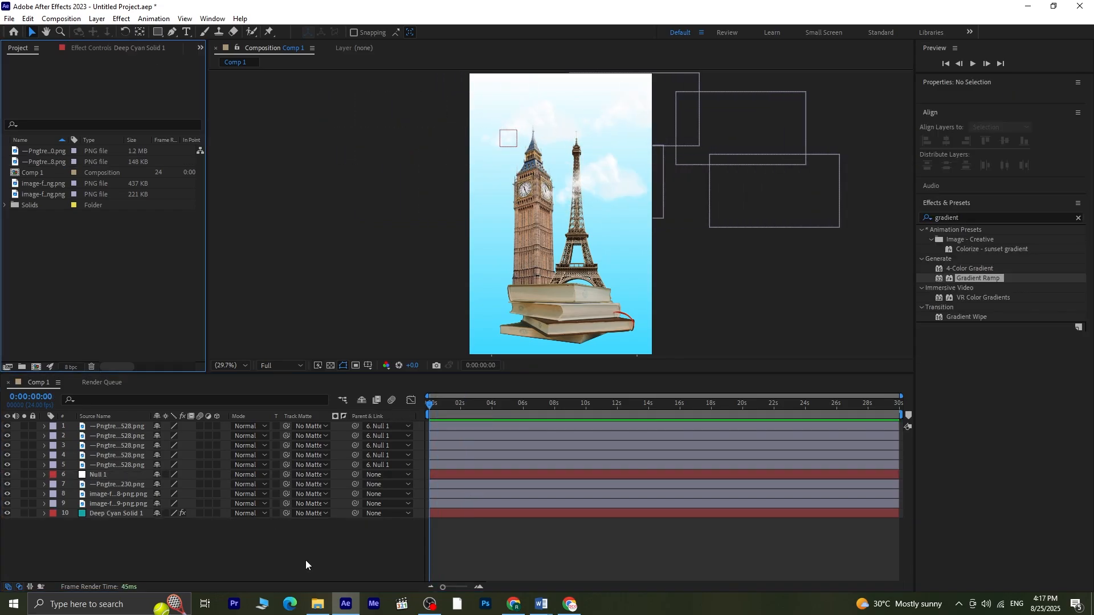
click(306, 560)
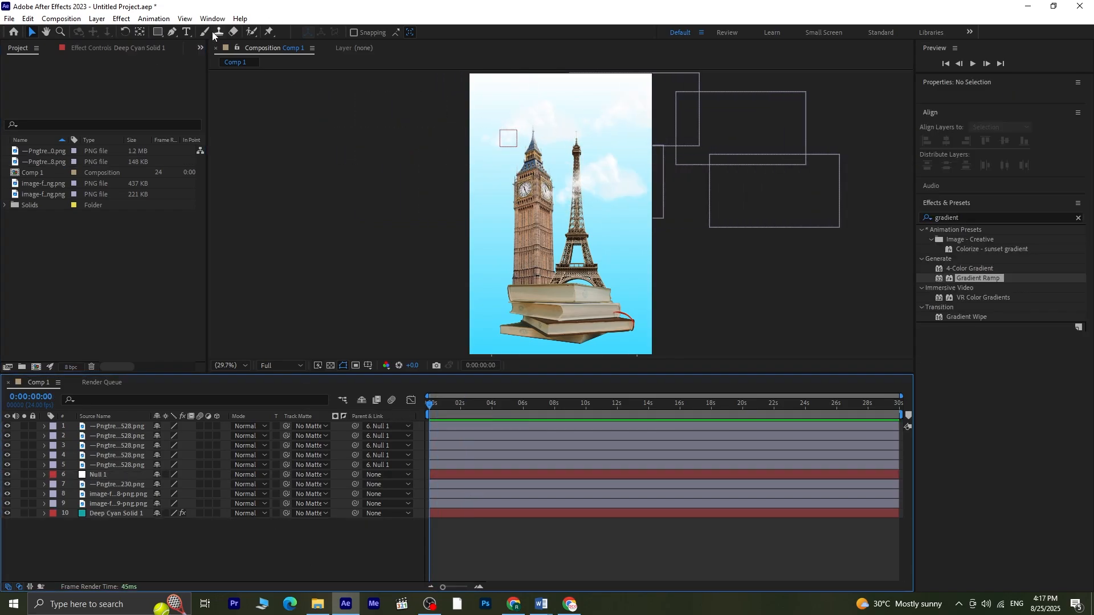
Step: Paste the text "THOUSANDS OF AUDIOBOOKS. ANYTIME, ANYWHERE" at the top and center it horizontally in the composition
click(187, 33)
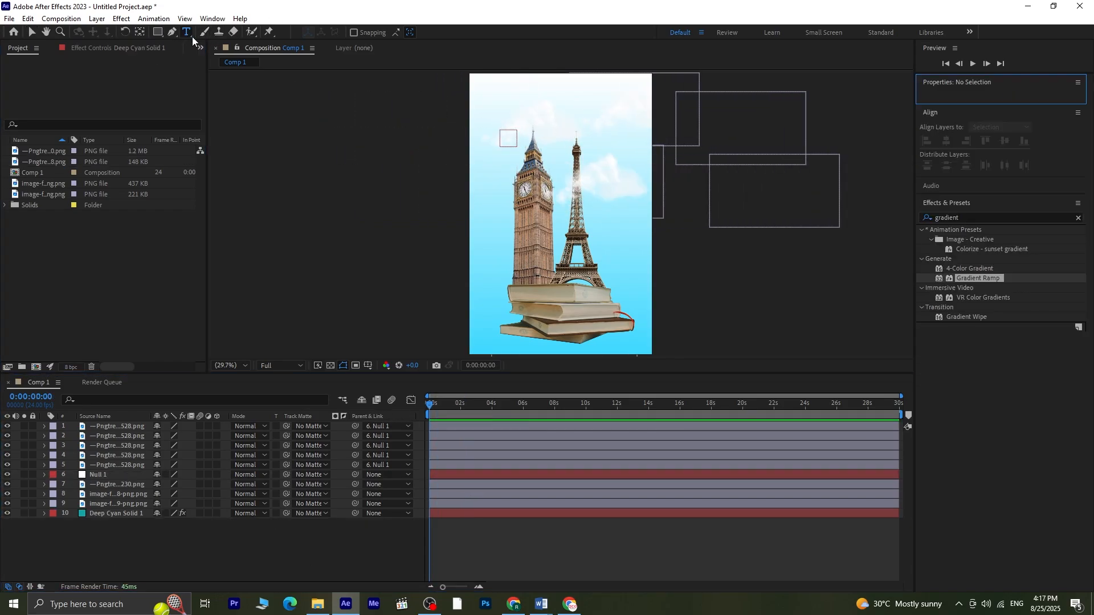
click(501, 107)
text(Thousands of audiobooks, anytime, anywhere)
drag(561, 112, 443, 87)
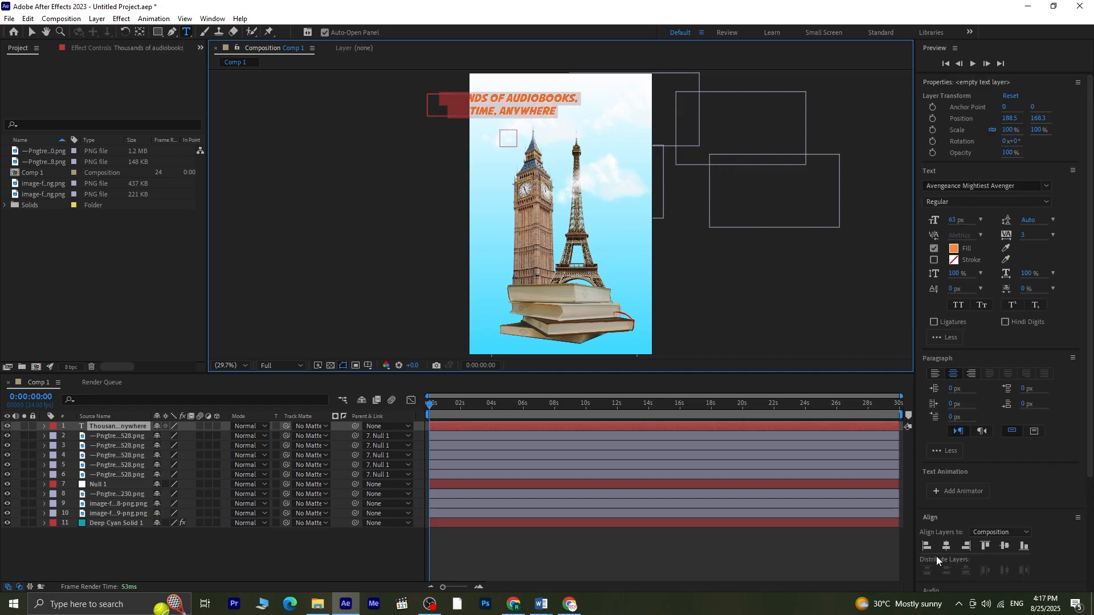
click(947, 546)
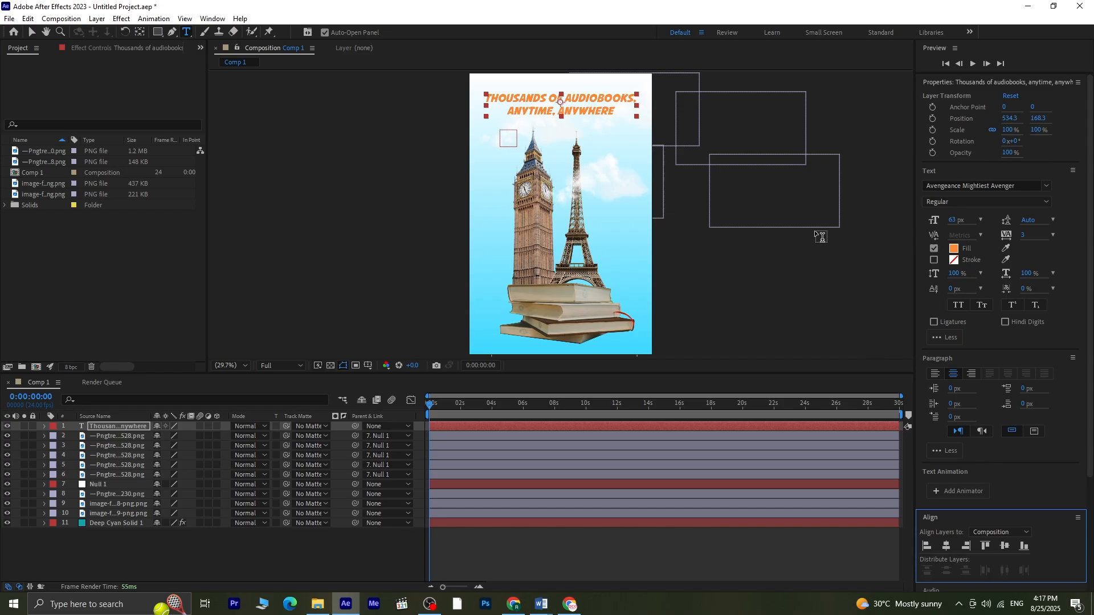
Step: Set the fill color of "THOUSANDS OF" to black
drag(561, 98, 485, 99)
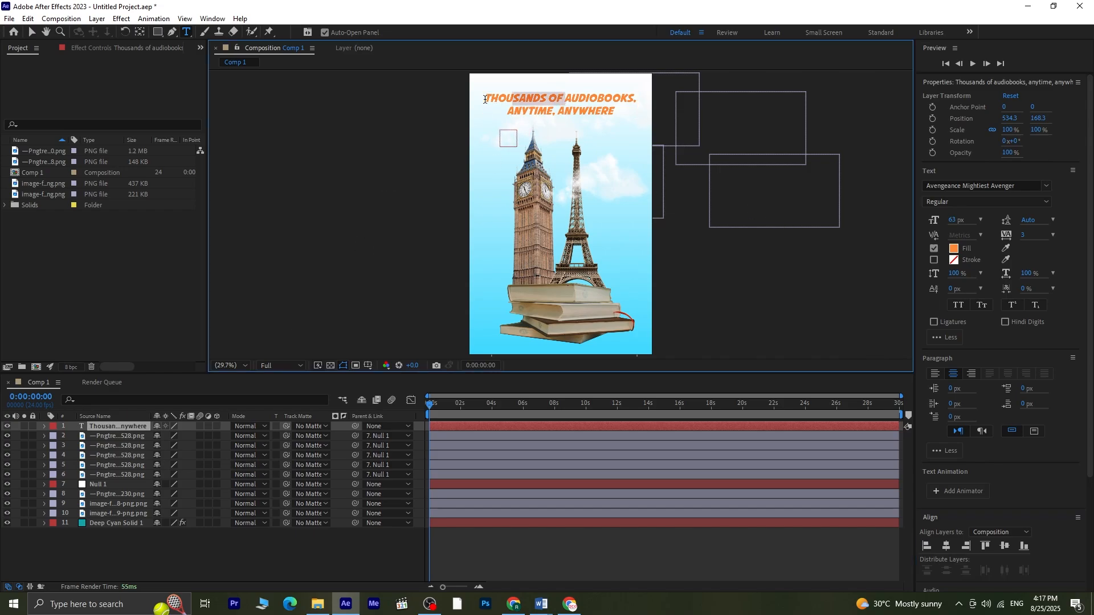
click(954, 248)
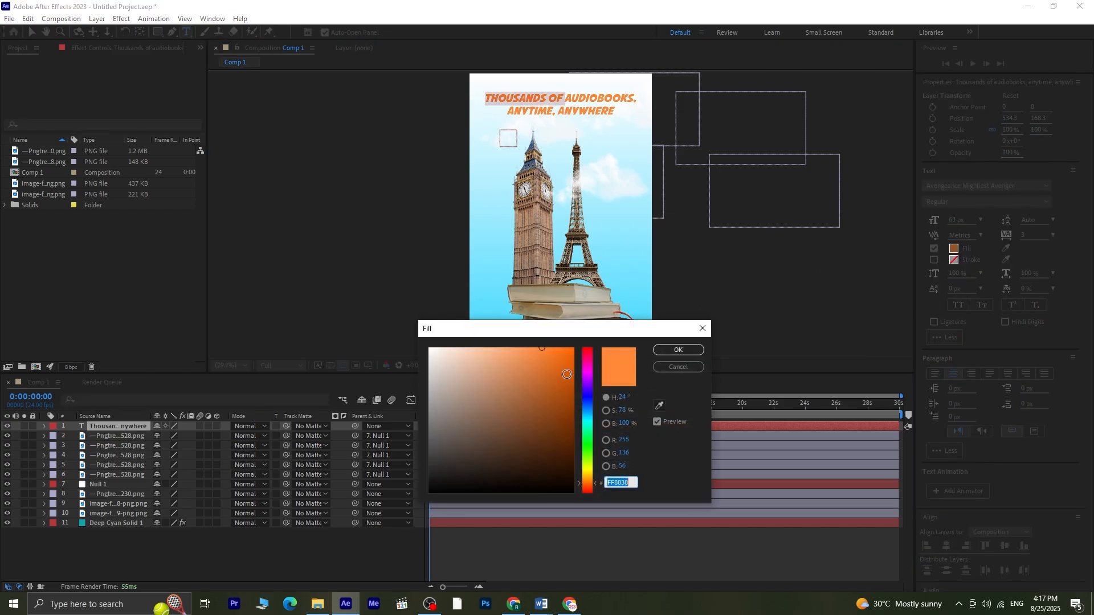
drag(567, 374, 582, 499)
click(679, 351)
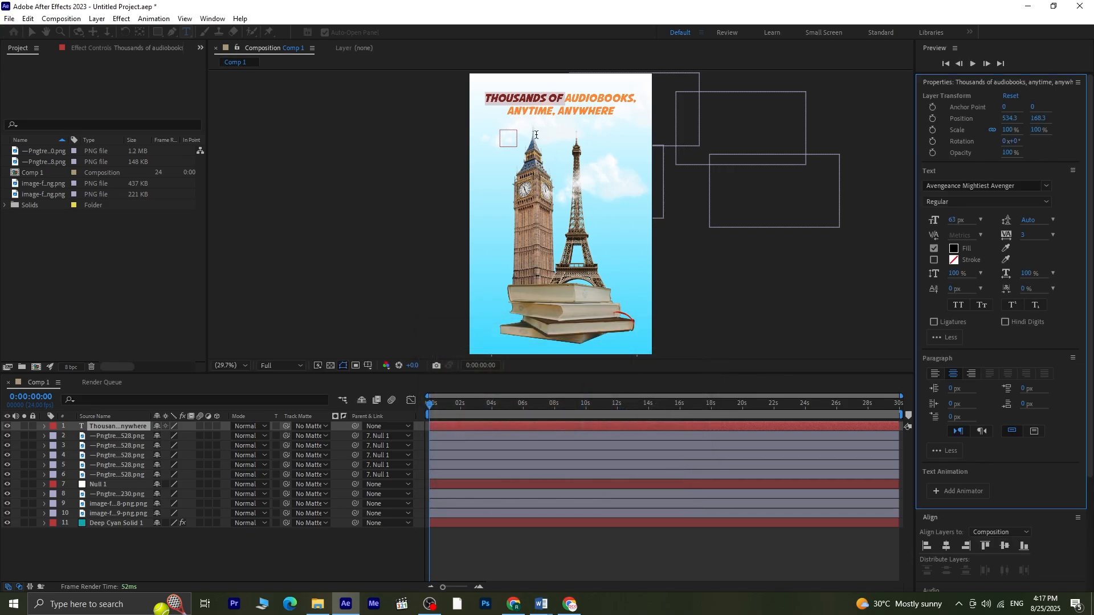
Step: Set the fill color of the "ANYTIME, ANYWHERE" line to black
drag(508, 111, 634, 112)
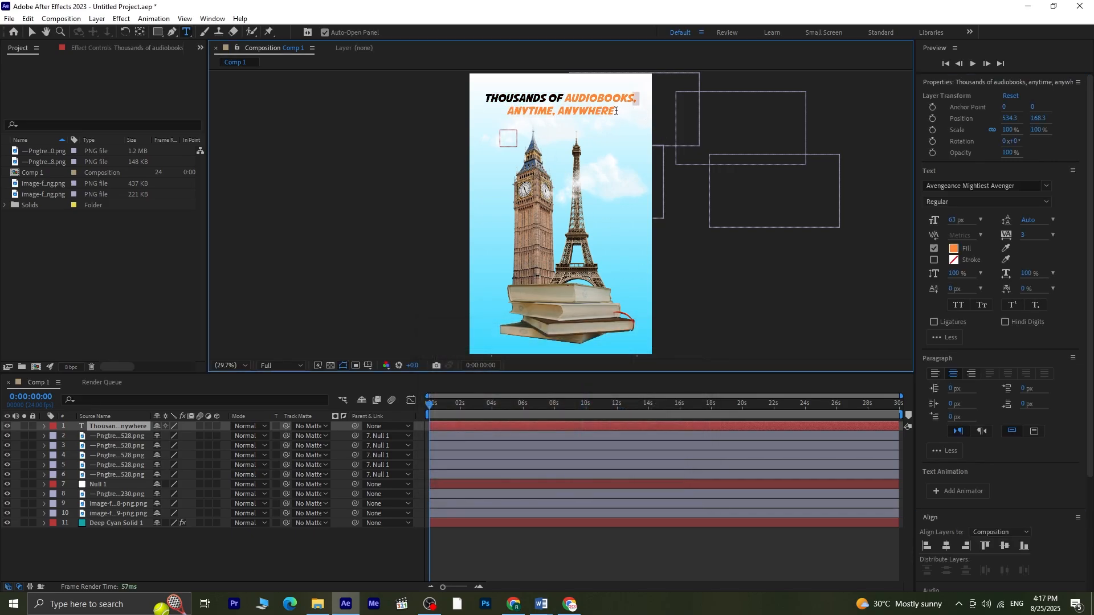
drag(566, 112, 508, 116)
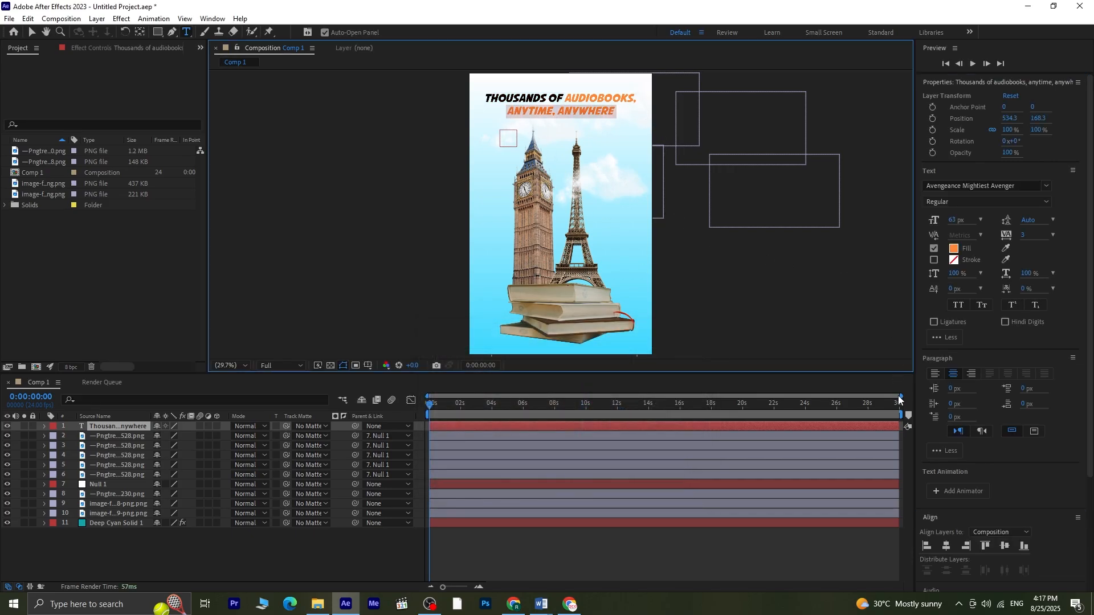
click(954, 249)
drag(562, 388, 570, 519)
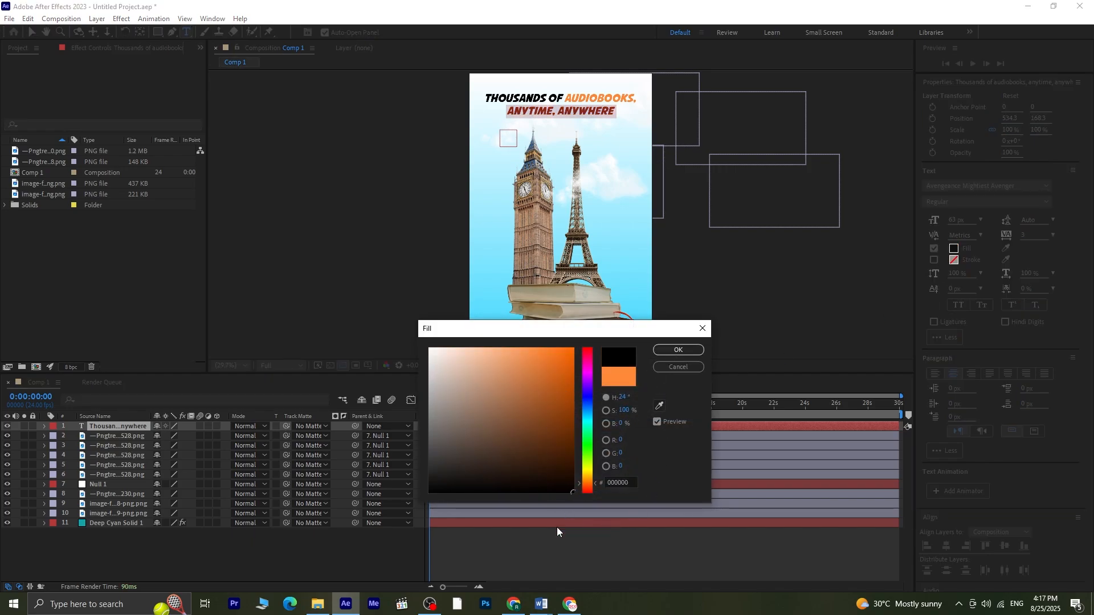
click(668, 354)
click(488, 546)
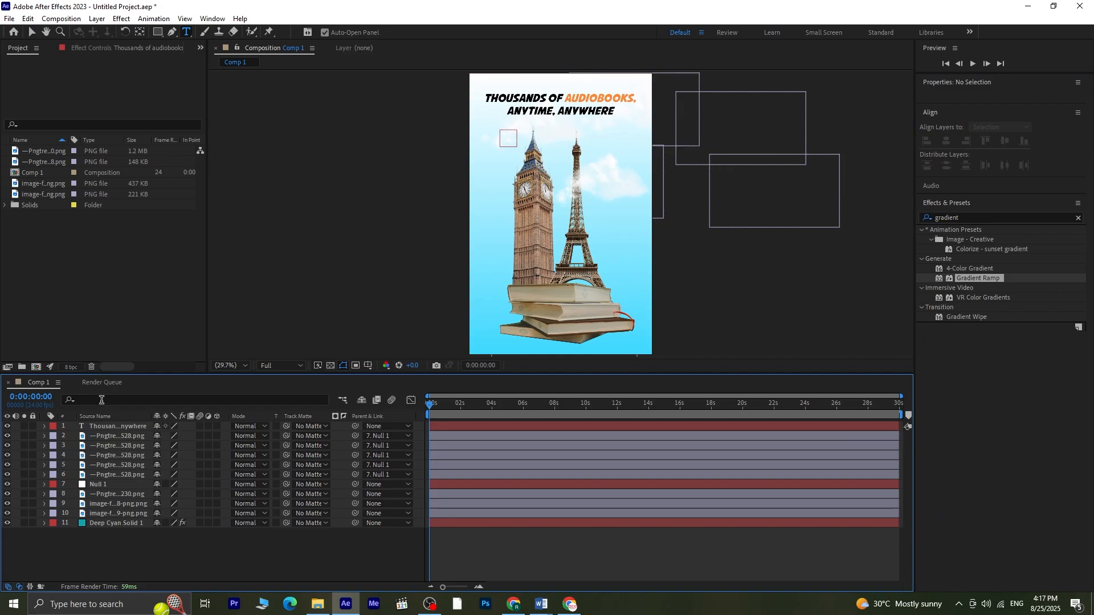
Step: Apply the Slow Fade On animation preset to the text layer
click(112, 426)
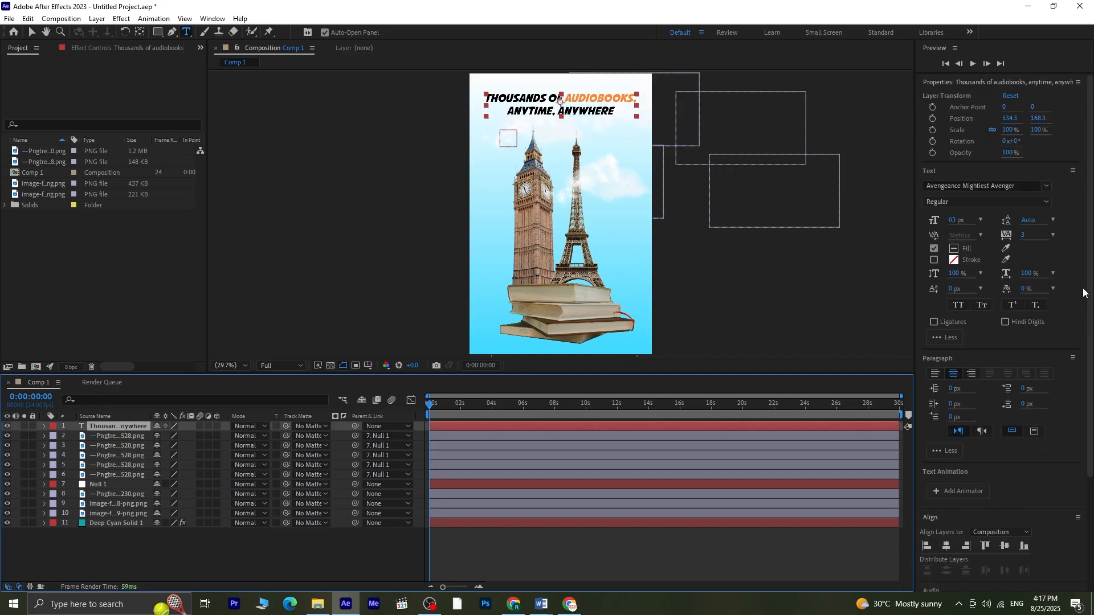
drag(1090, 364, 1090, 481)
click(967, 475)
text(slow)
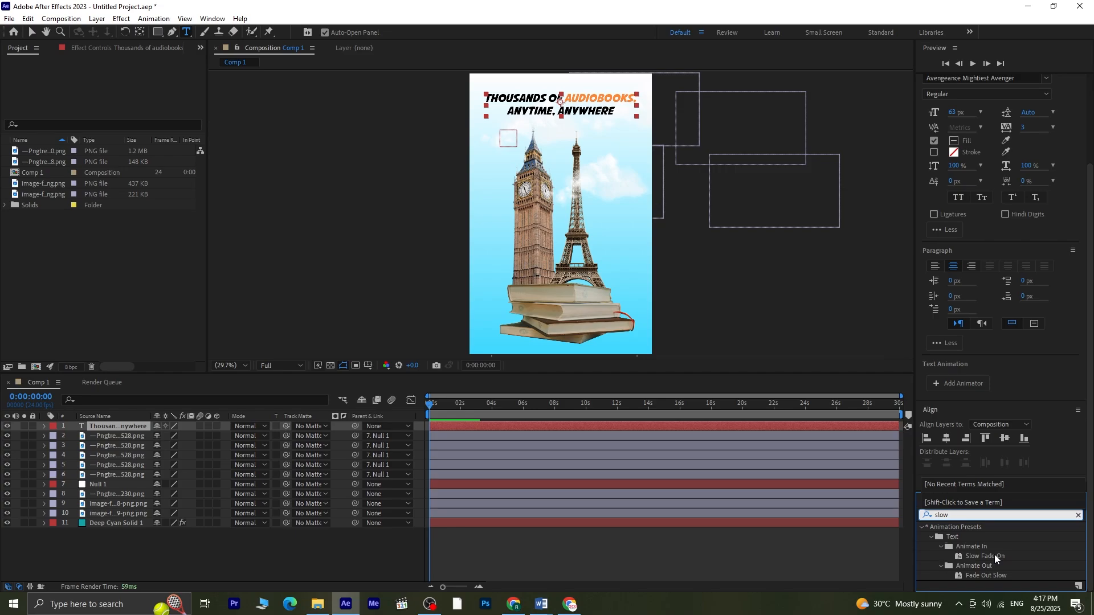
double_click(994, 555)
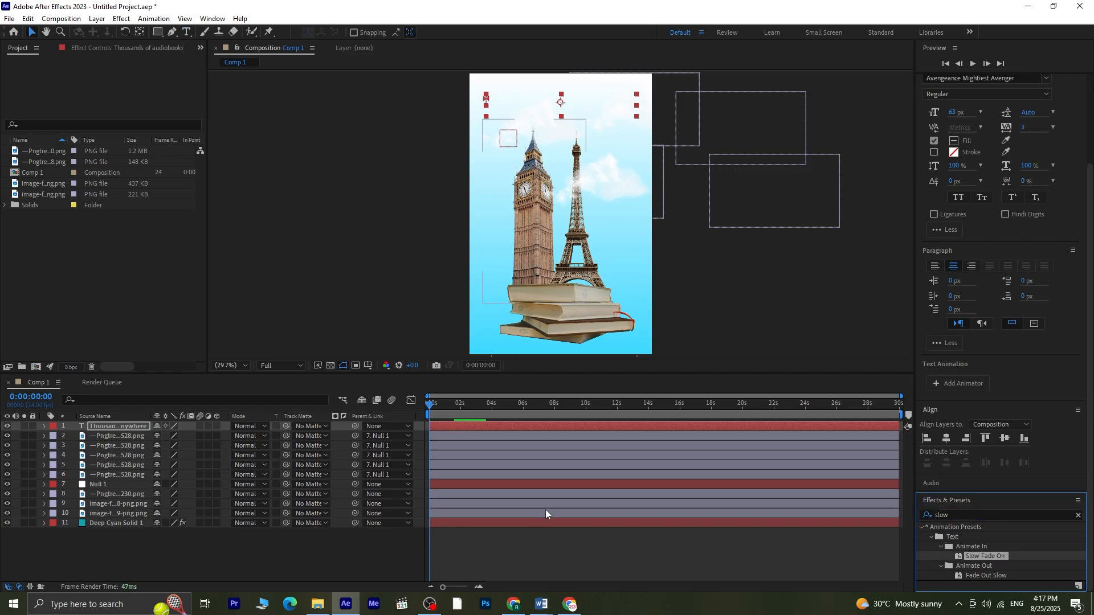
Step: Preview the text fade and move its Offset end keyframe slightly earlier
click(497, 427)
key(u)
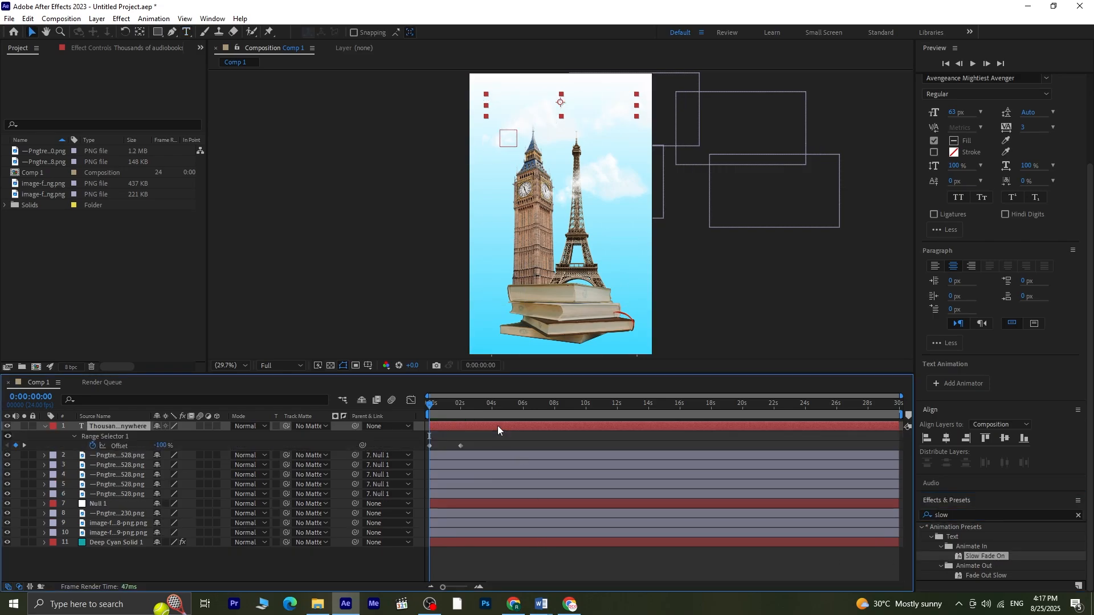
key(space)
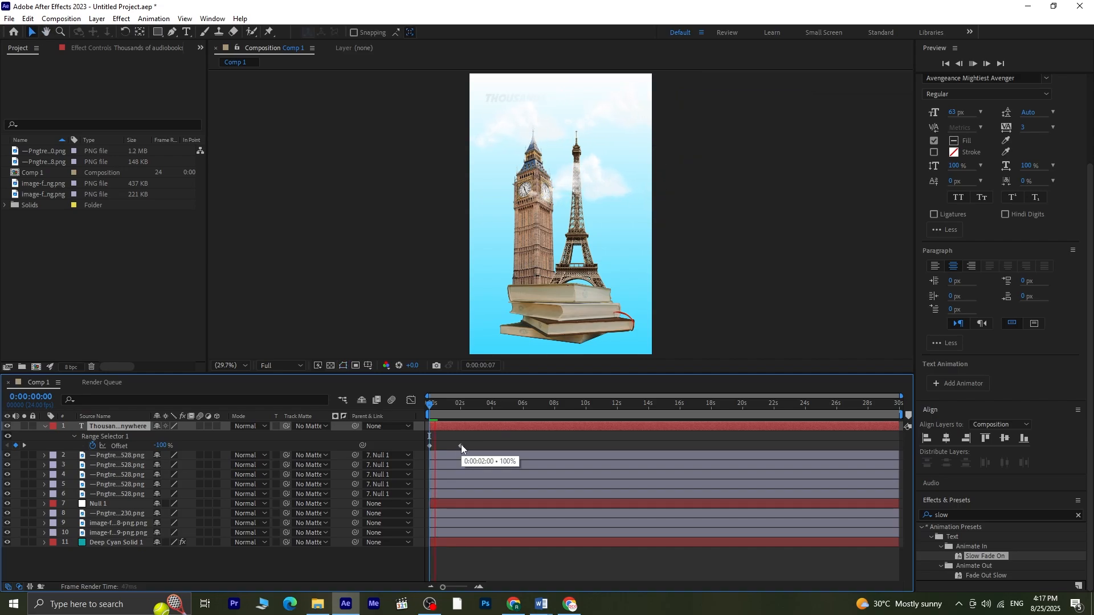
key(space)
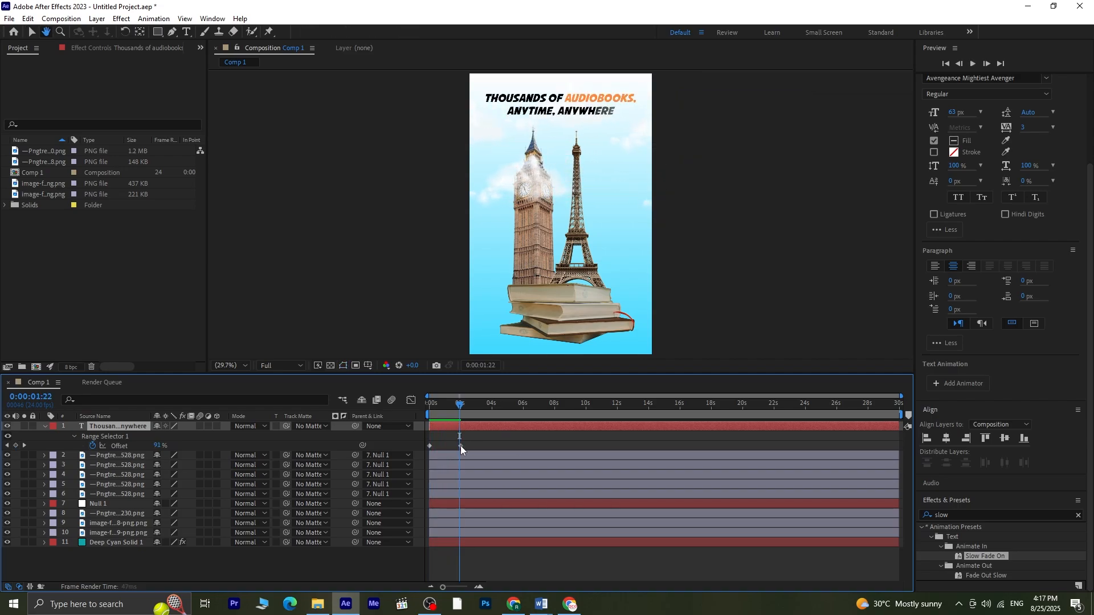
drag(459, 447, 452, 446)
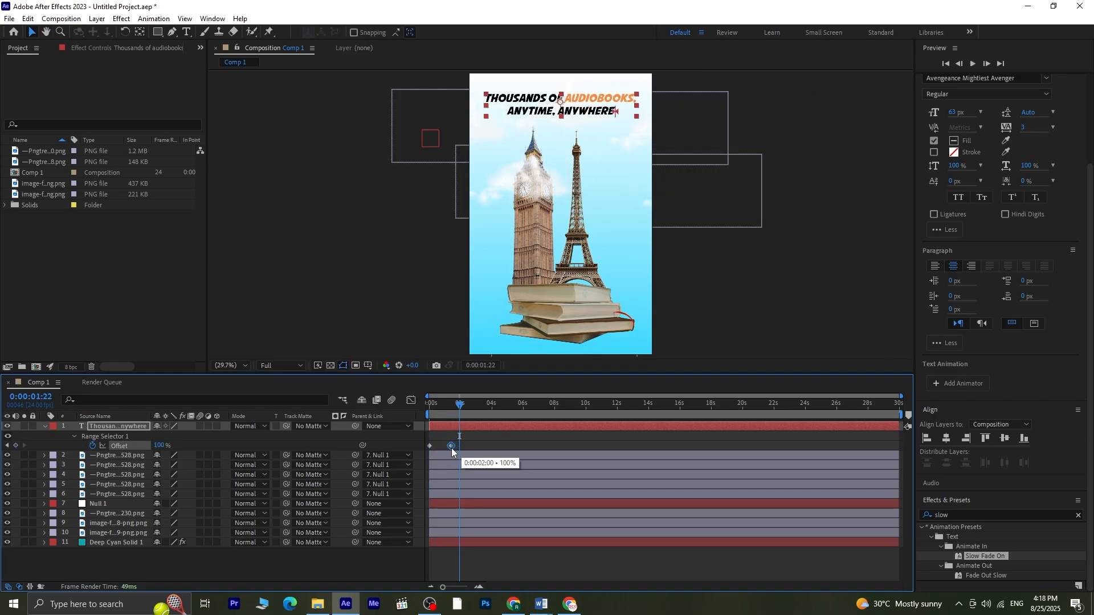
Step: Move the Big Ben layer's anchor point down to the tower's base
drag(459, 405, 379, 420)
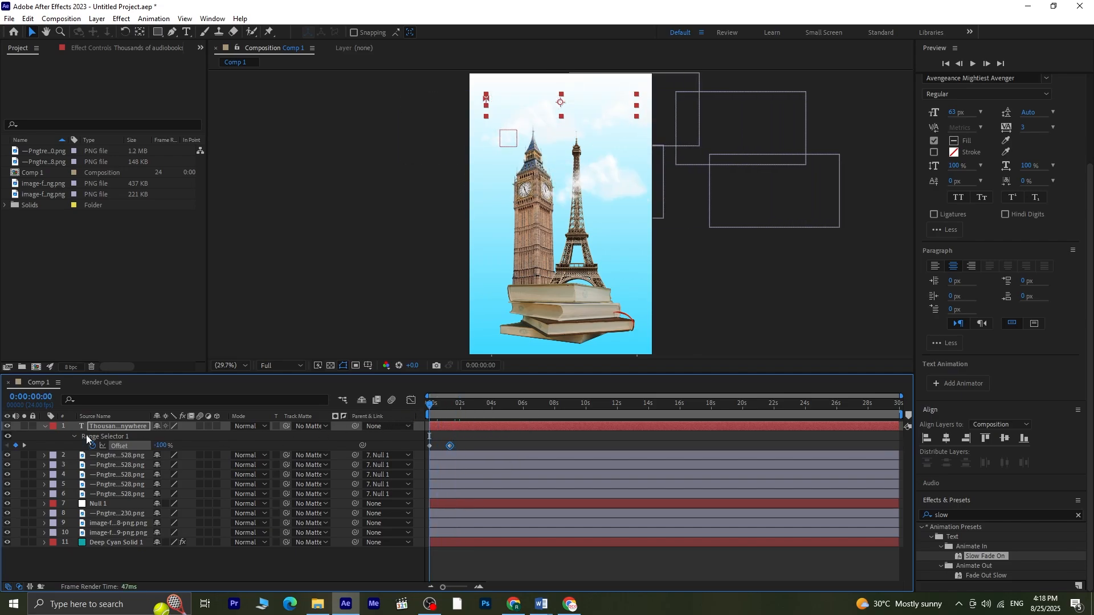
click(46, 427)
click(121, 553)
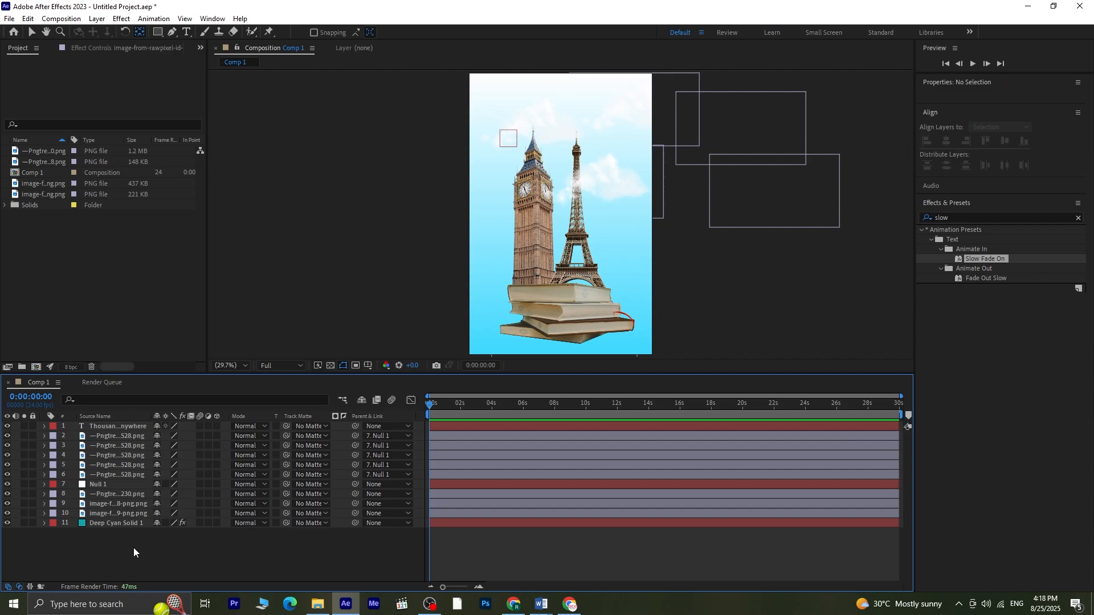
click(117, 513)
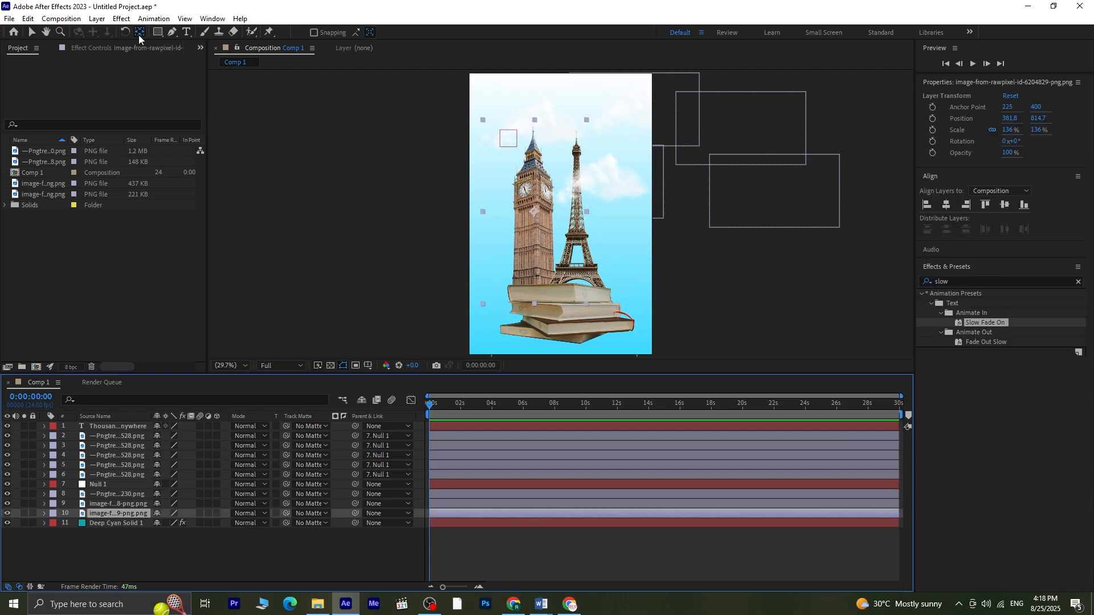
drag(534, 214, 531, 281)
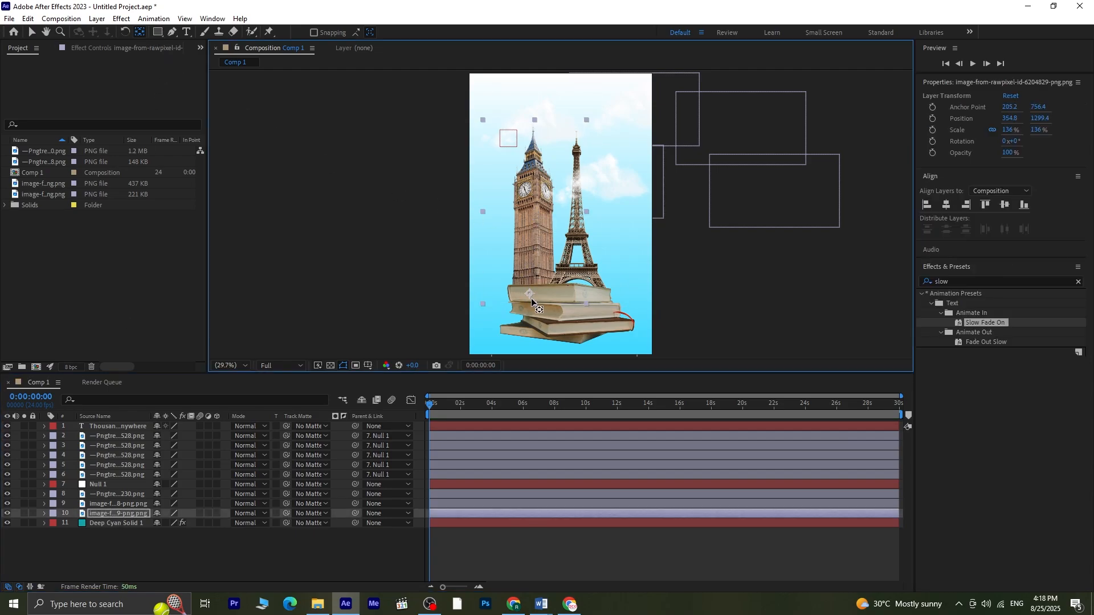
Step: Move the Eiffel Tower layer's anchor point down to the tower's base
click(138, 504)
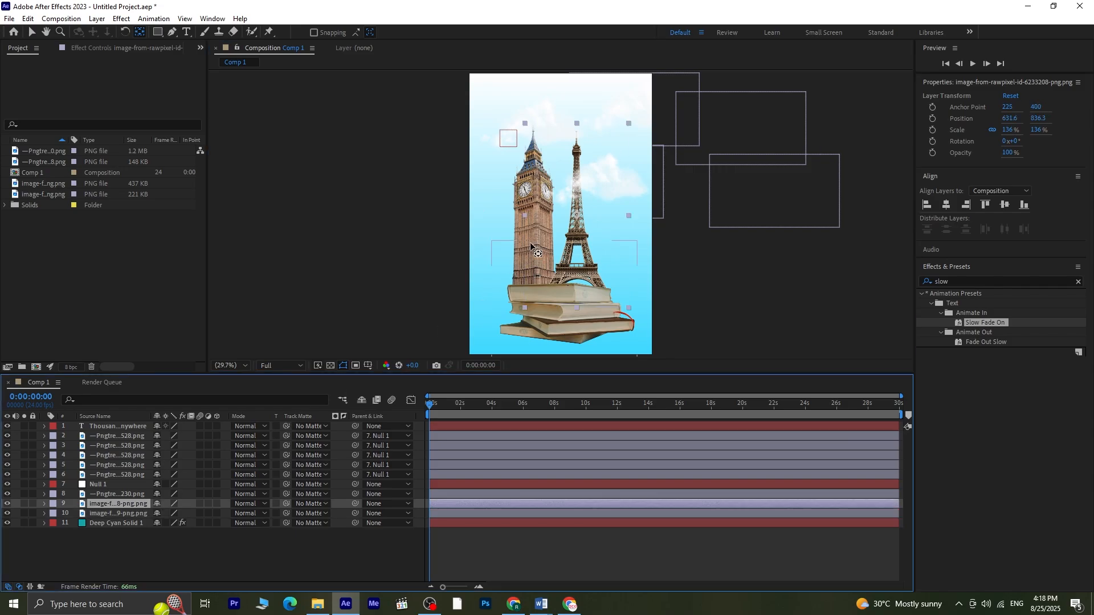
drag(577, 215, 576, 300)
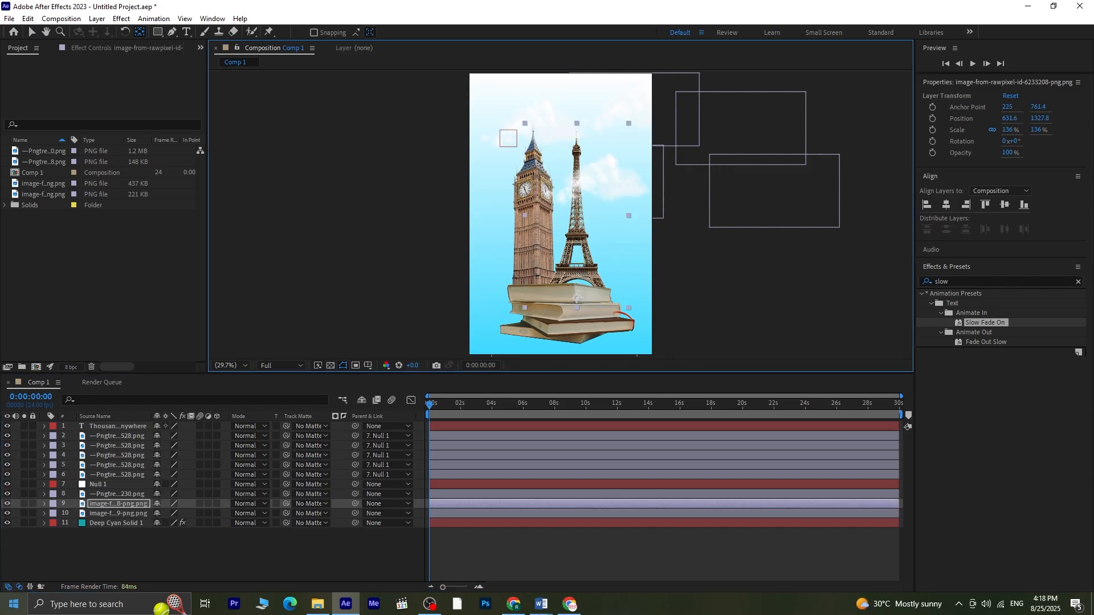
Step: Set starting rotation keyframes of -7° on both the Big Ben and Eiffel Tower layers
shift+click(104, 514)
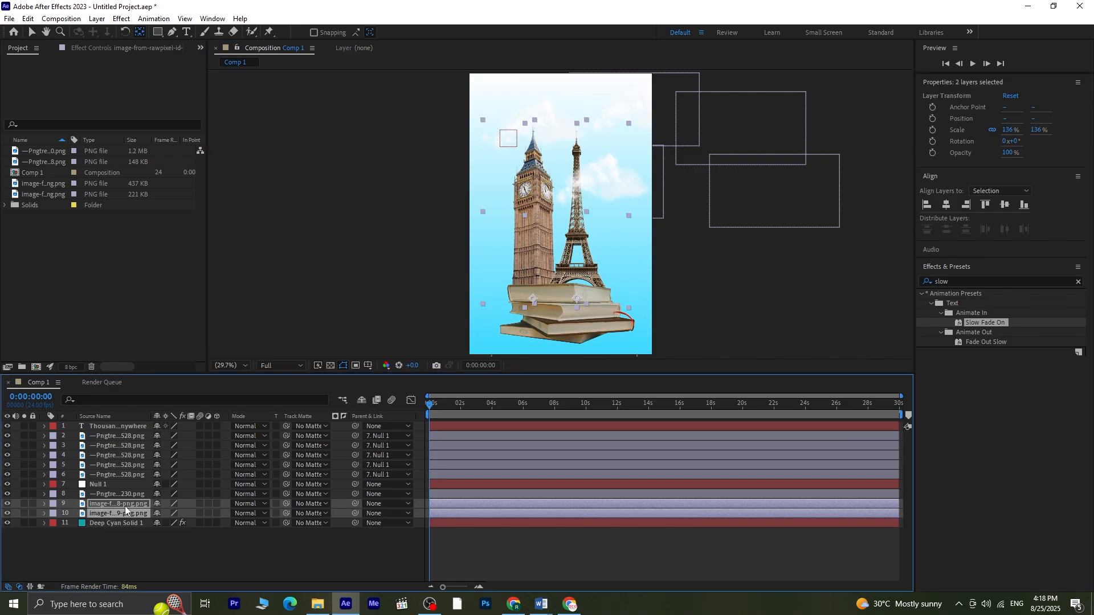
key(r)
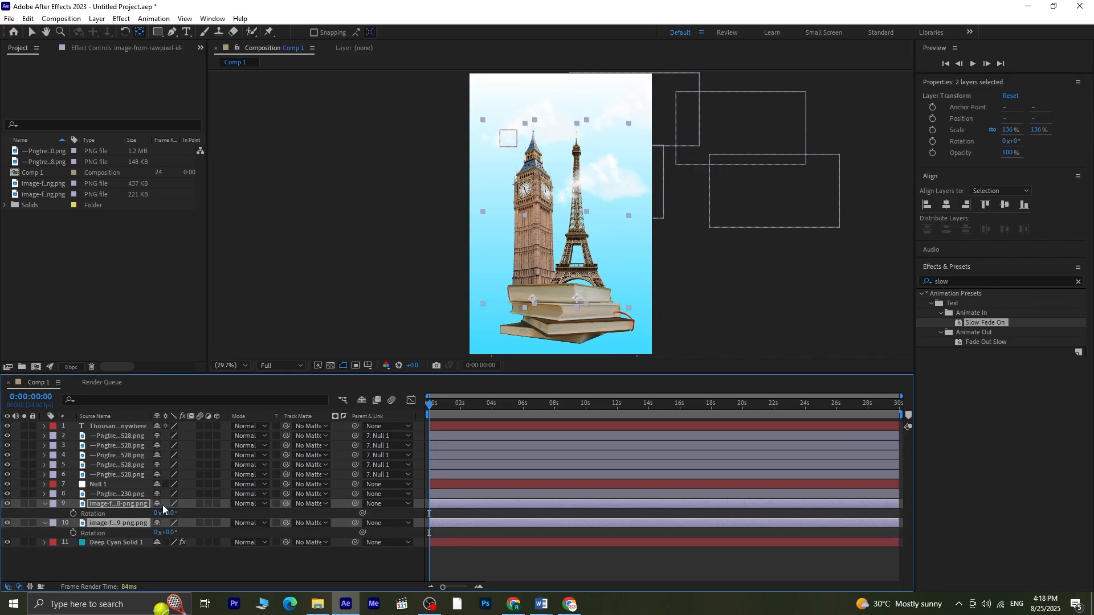
click(74, 514)
click(153, 560)
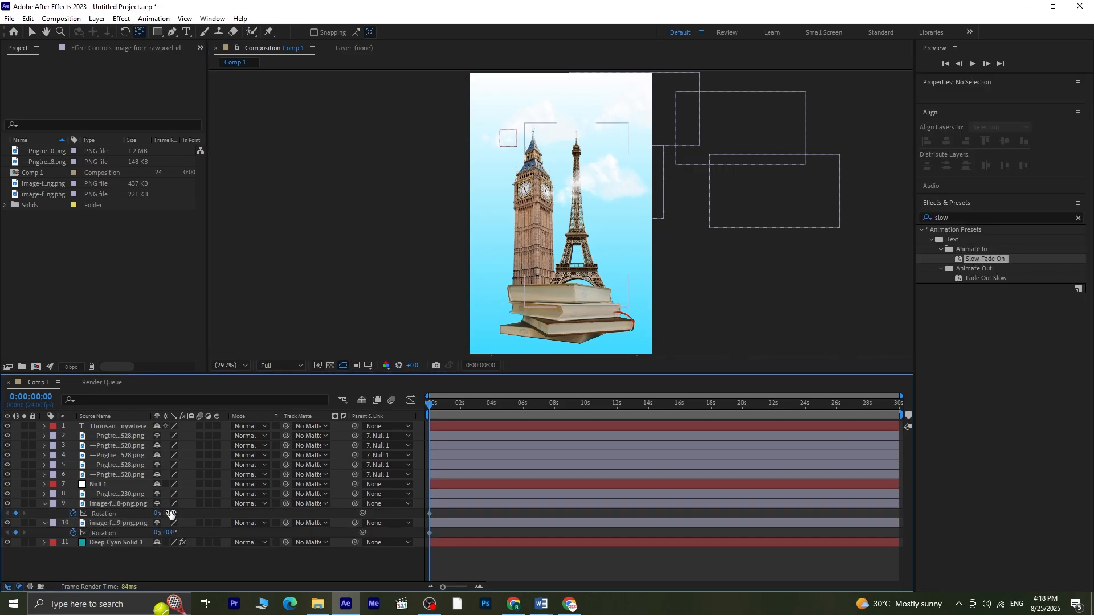
drag(170, 514, 169, 533)
Step: Add rotation keyframes near 1 second that bring both towers back to roughly upright
key(space)
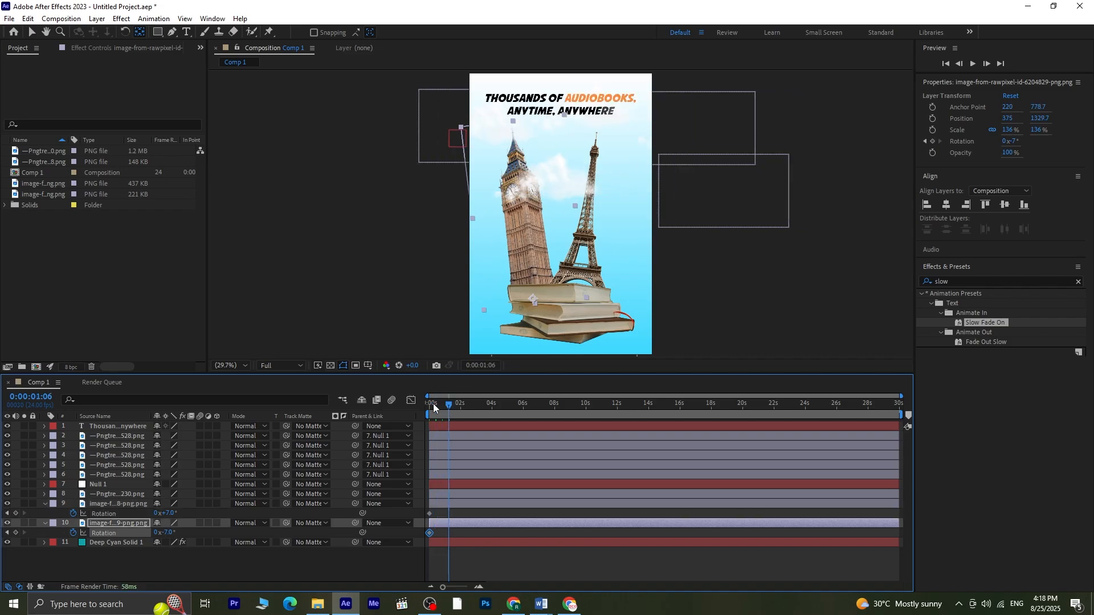
click(167, 574)
drag(170, 513, 179, 533)
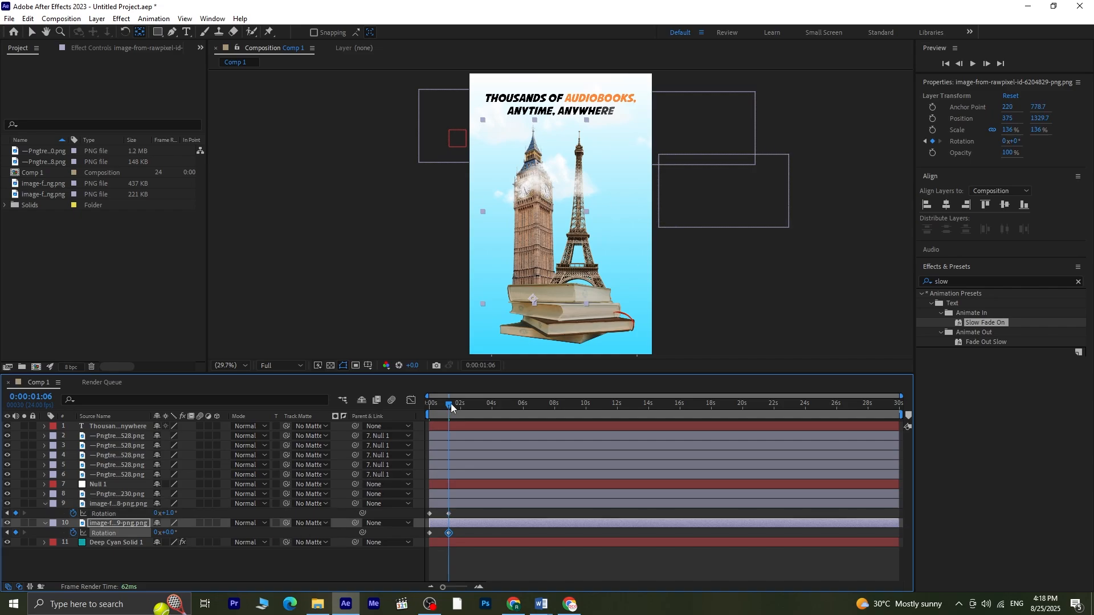
Step: Add a loopOut("pingpong") expression to the Eiffel Tower layer's Rotation
drag(449, 402, 430, 404)
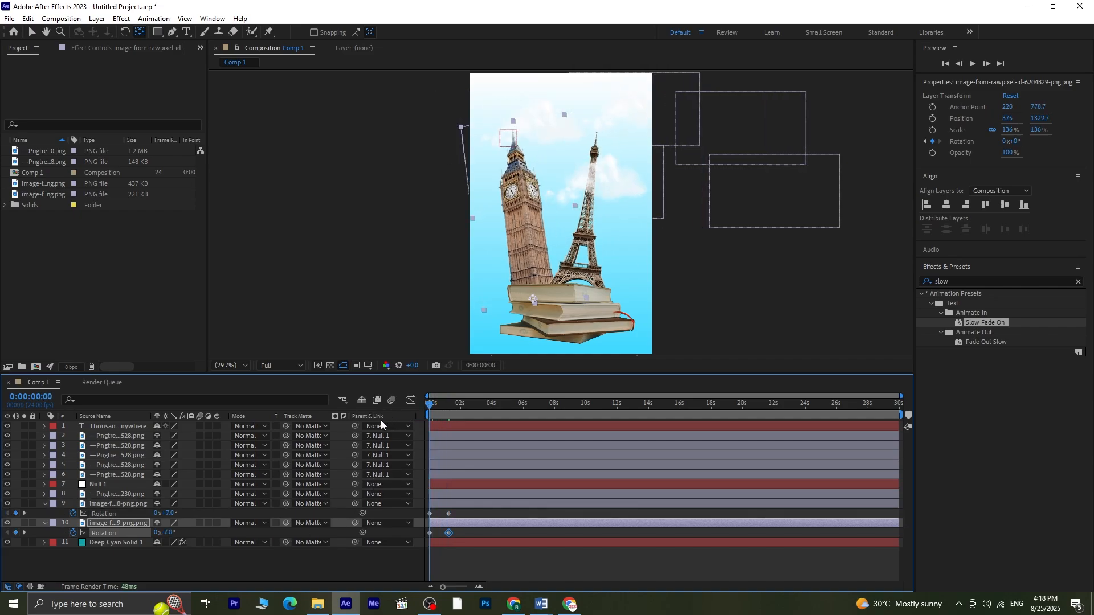
alt+click(73, 514)
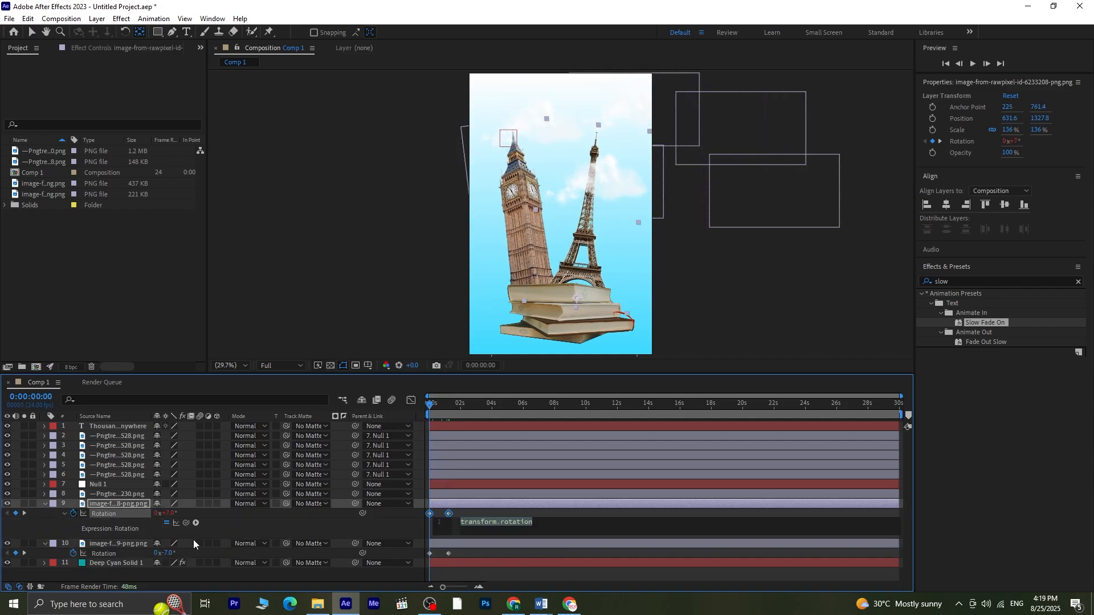
text(loop)
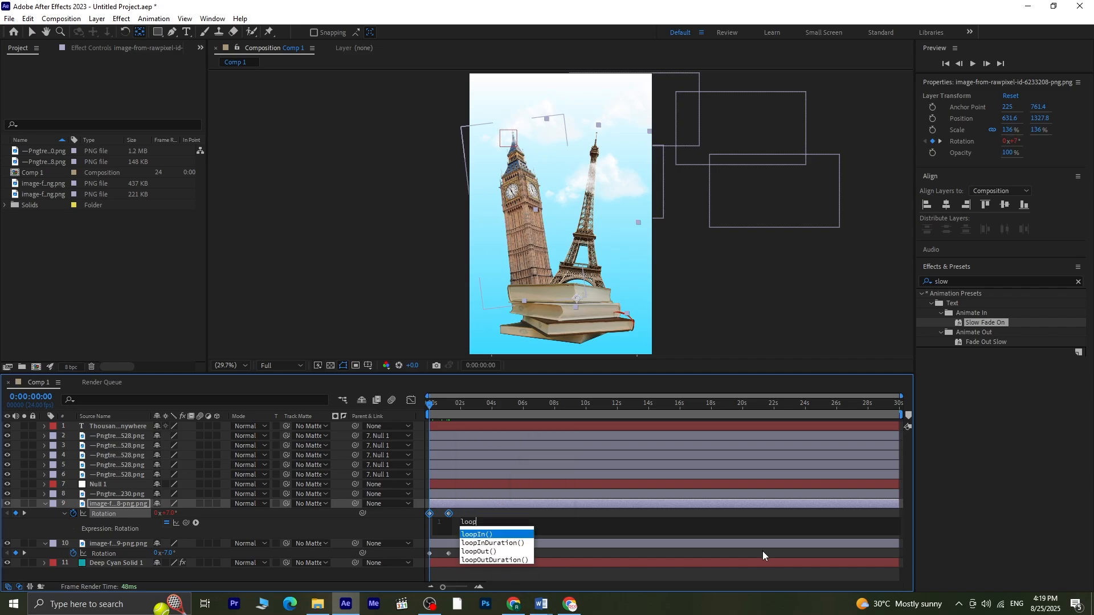
text(Out)
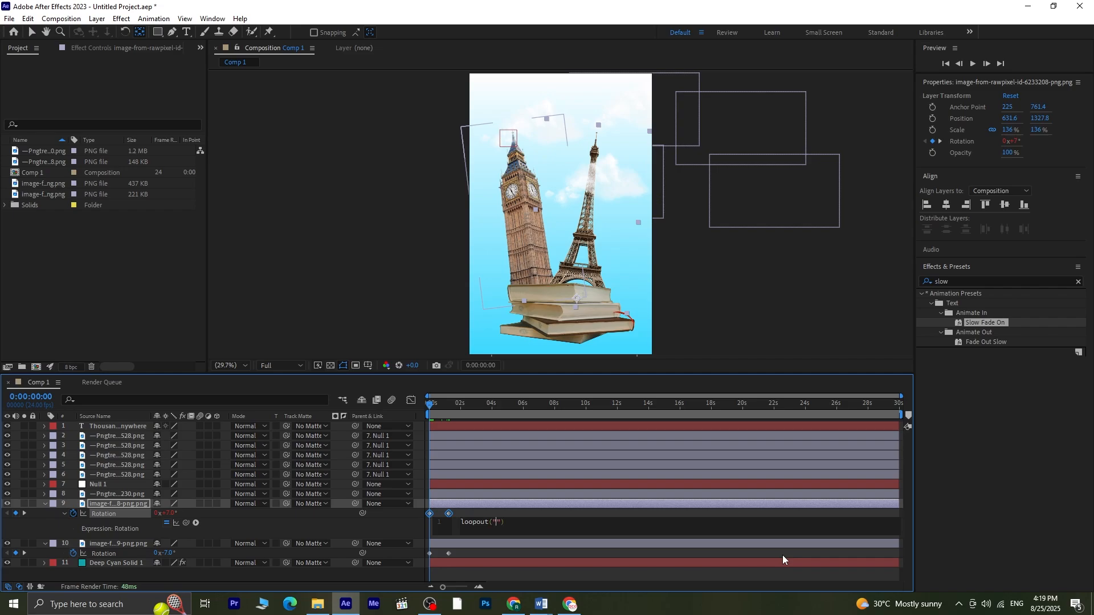
click(499, 529)
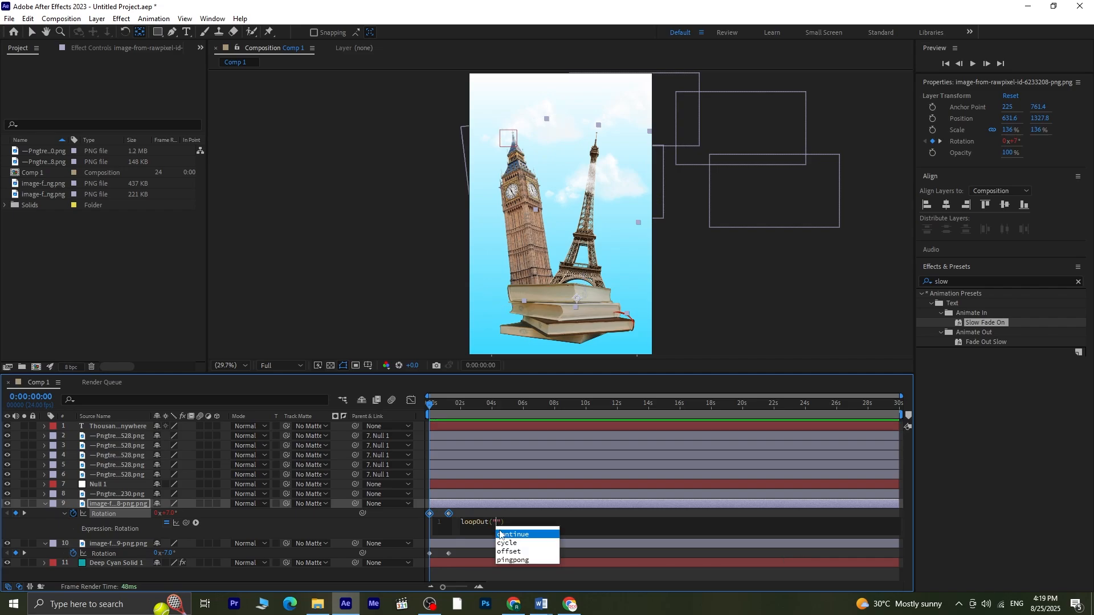
double_click(519, 561)
click(567, 517)
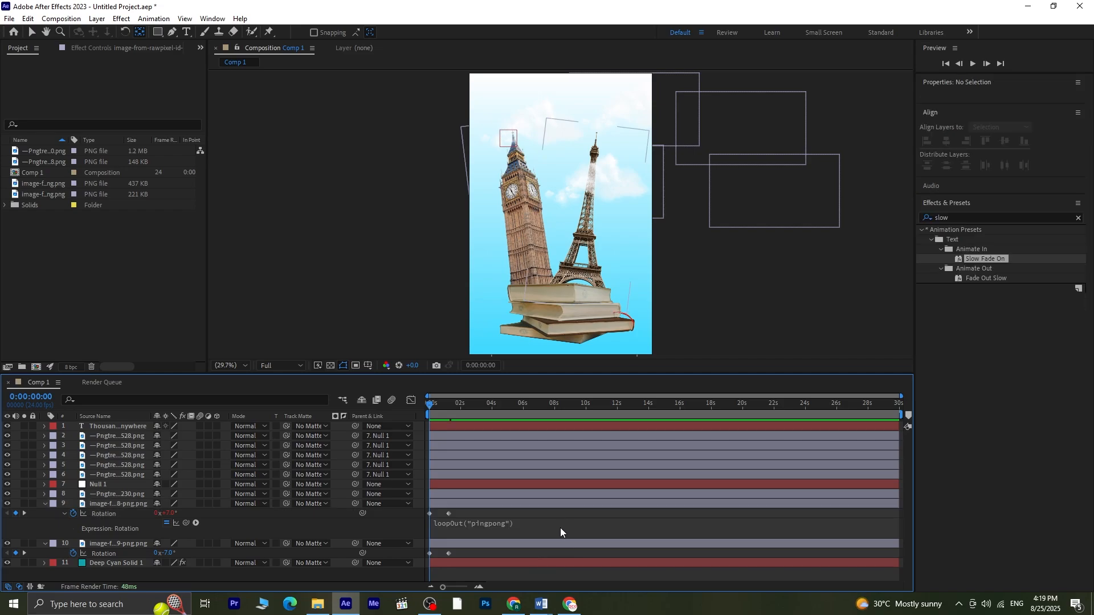
Step: Copy the loopOut("pingpong") expression onto the Big Ben layer's Rotation
click(545, 526)
key(ctrl+c)
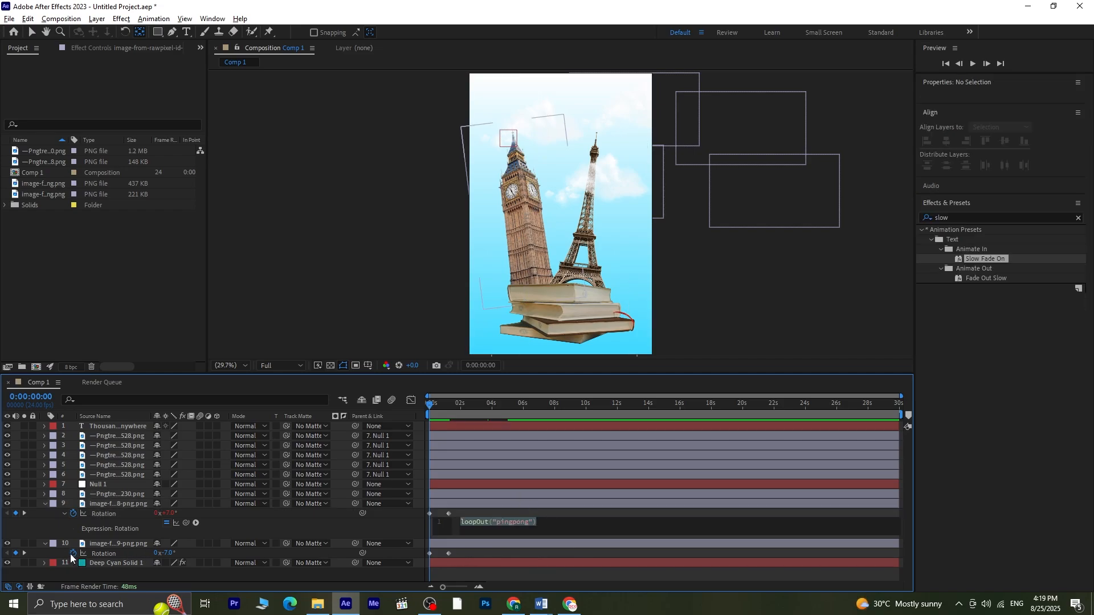
alt+click(72, 553)
key(ctrl+v)
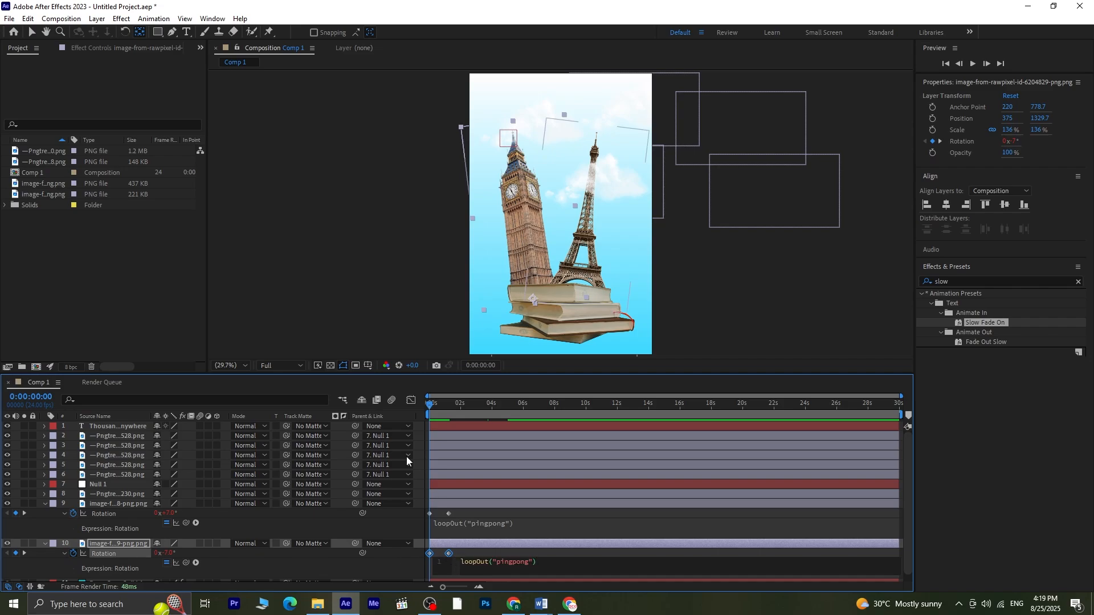
click(348, 296)
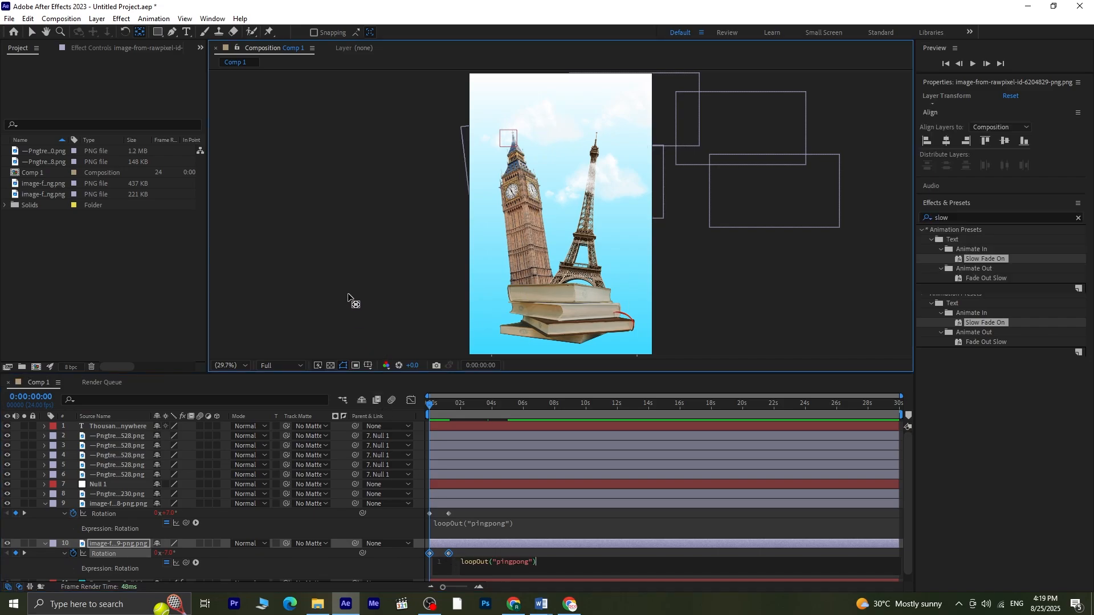
key(v)
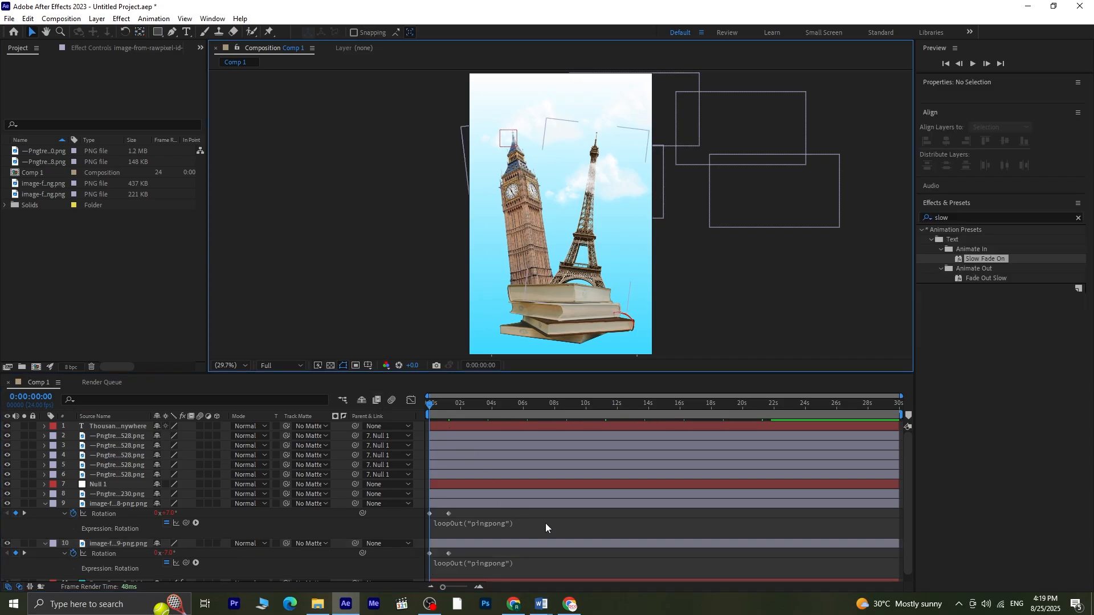
Step: Lower the viewer resolution to Quarter, collapse the layers and preview the swaying towers
click(278, 365)
click(282, 430)
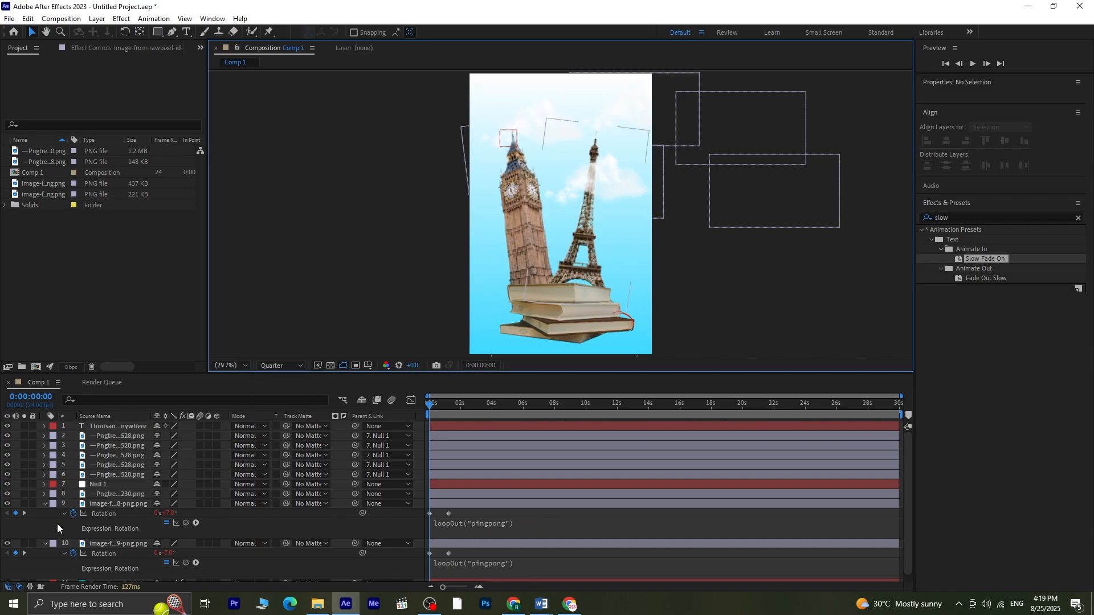
click(45, 503)
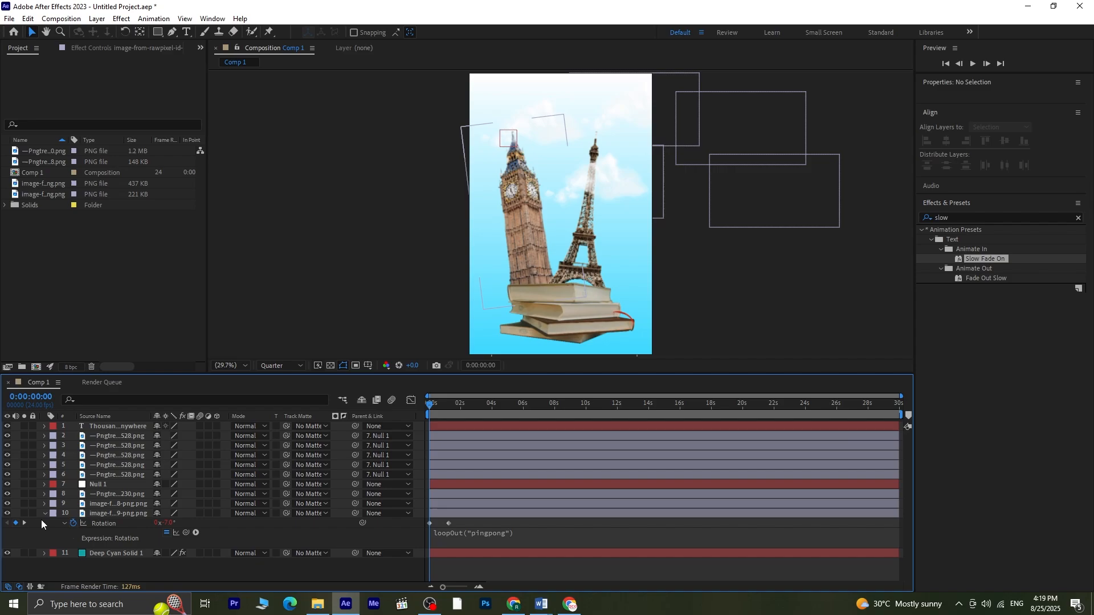
click(43, 514)
key(space)
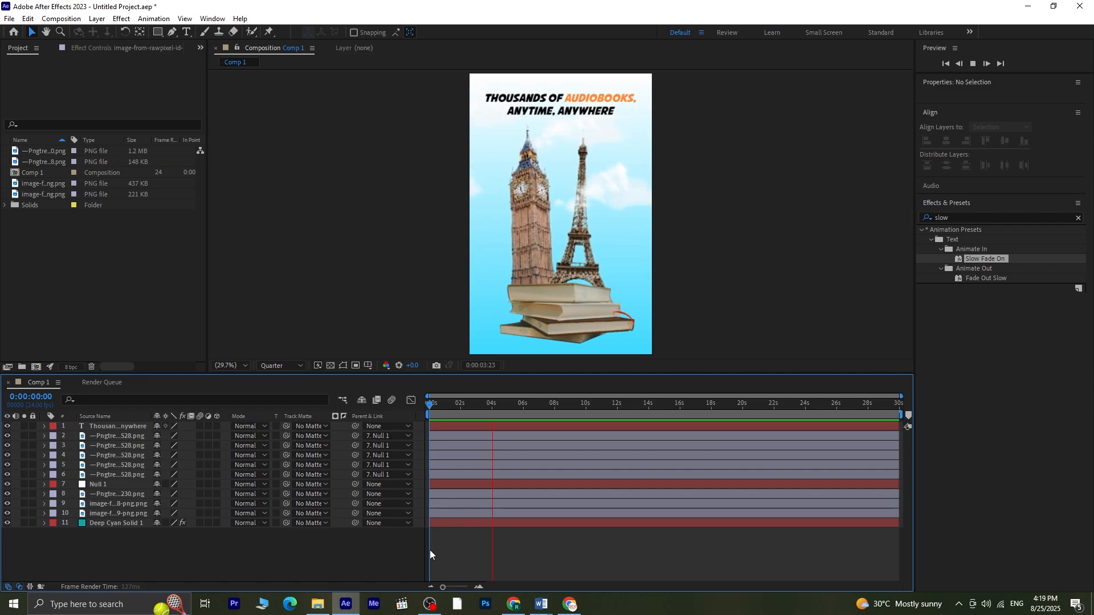
key(space)
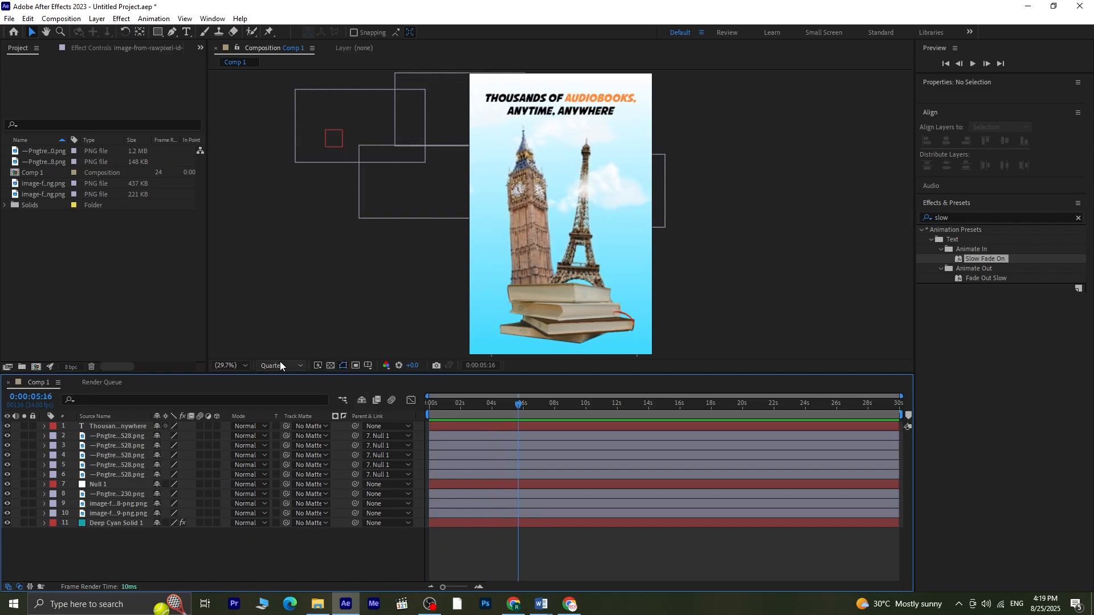
Step: Set the viewer resolution to Half and preview the animation again
click(282, 365)
click(278, 405)
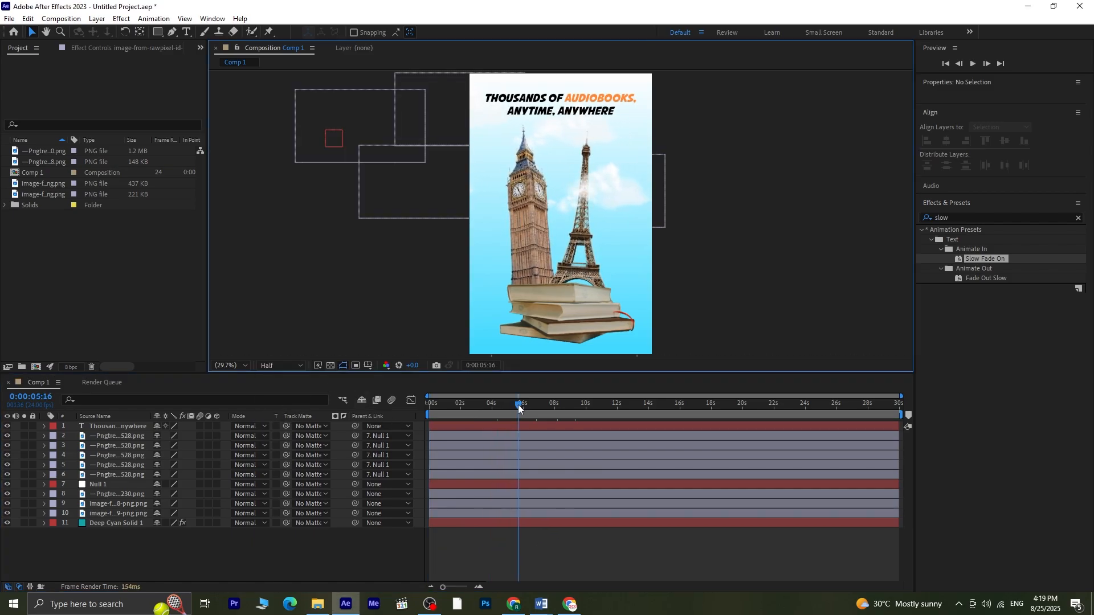
drag(517, 405, 367, 423)
key(space)
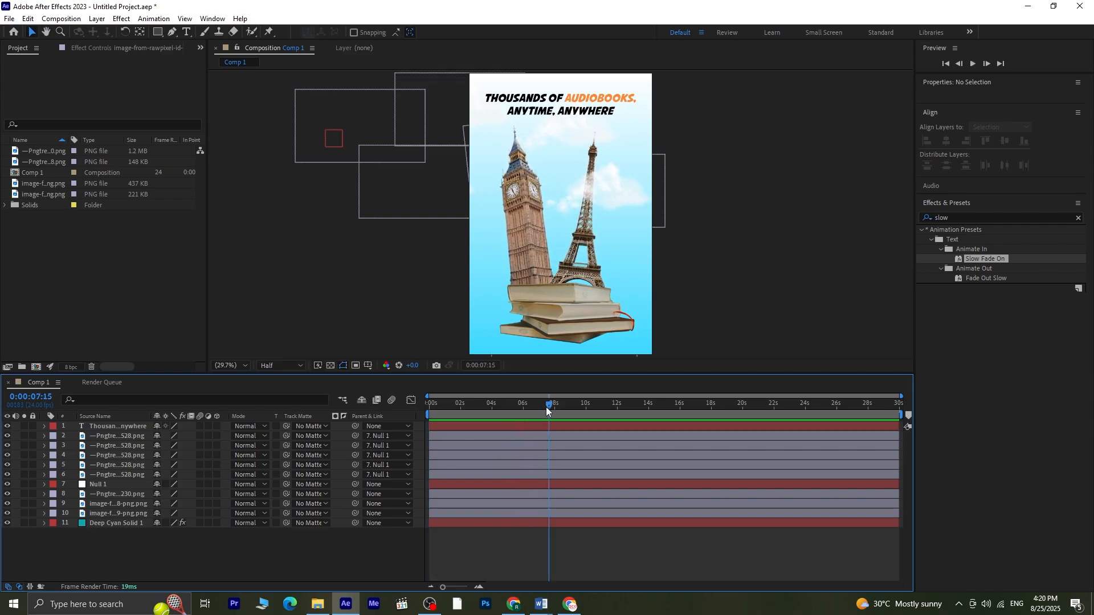
key(space)
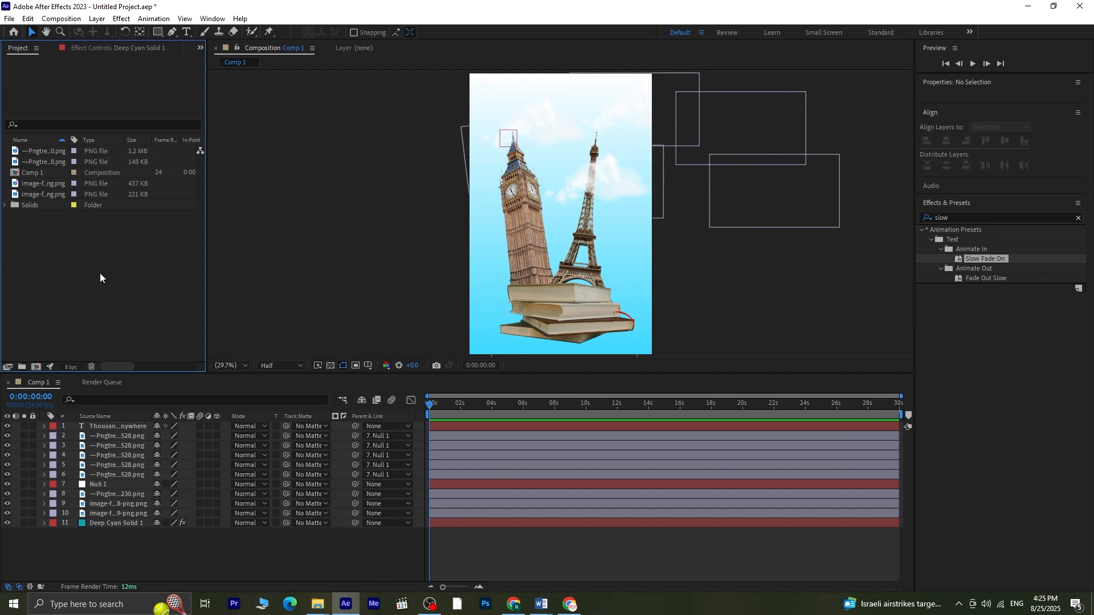
Step: Import the blue headphone PNG file into the project
right_click(100, 272)
mouse_move(171, 333)
click(256, 331)
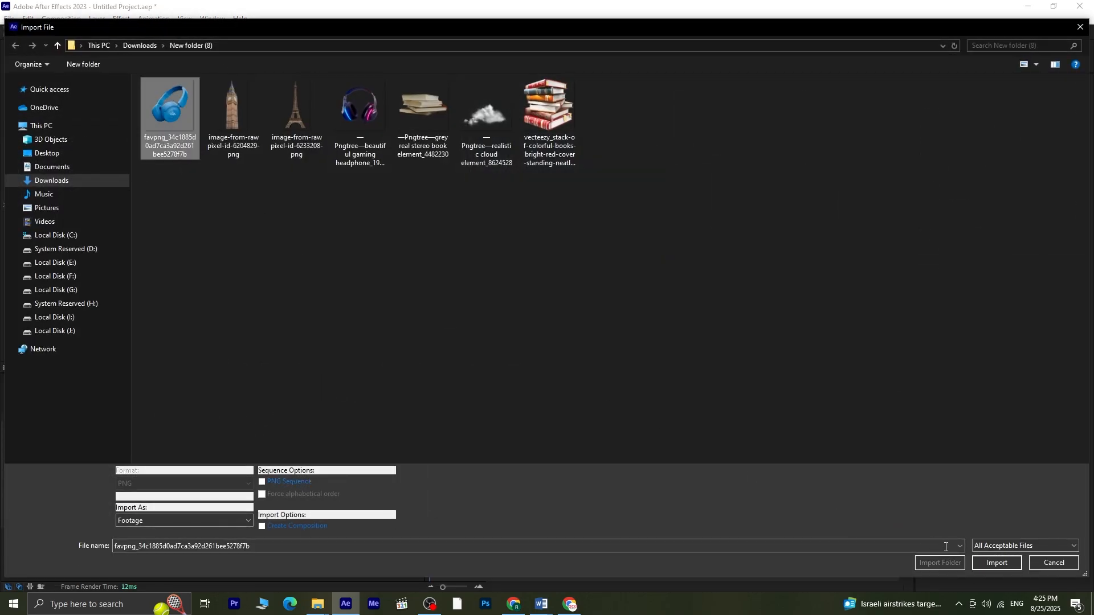
click(997, 563)
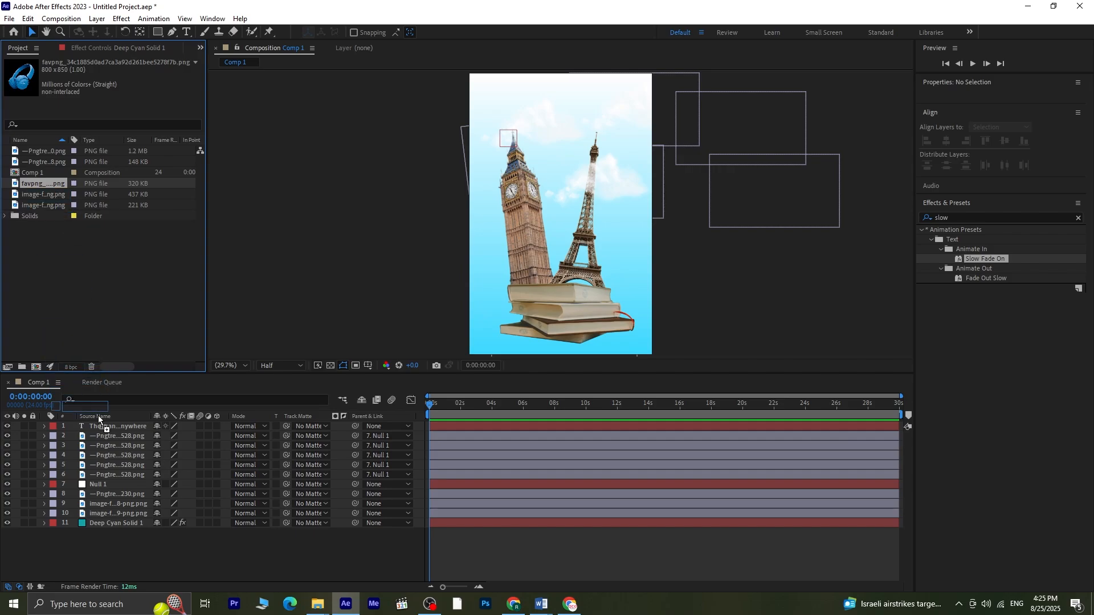
Step: Add the headphone image to the composition, scaled to about 54% and placed on the book stack
drag(98, 416, 101, 423)
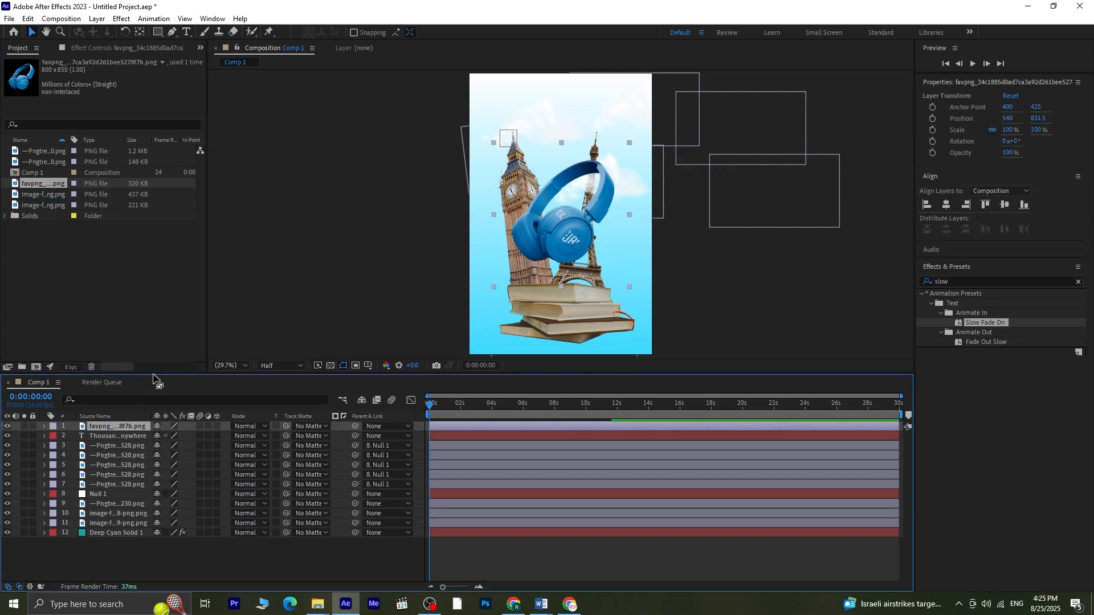
drag(566, 246, 566, 332)
key(s)
drag(183, 440, 173, 443)
drag(557, 312, 553, 318)
click(537, 566)
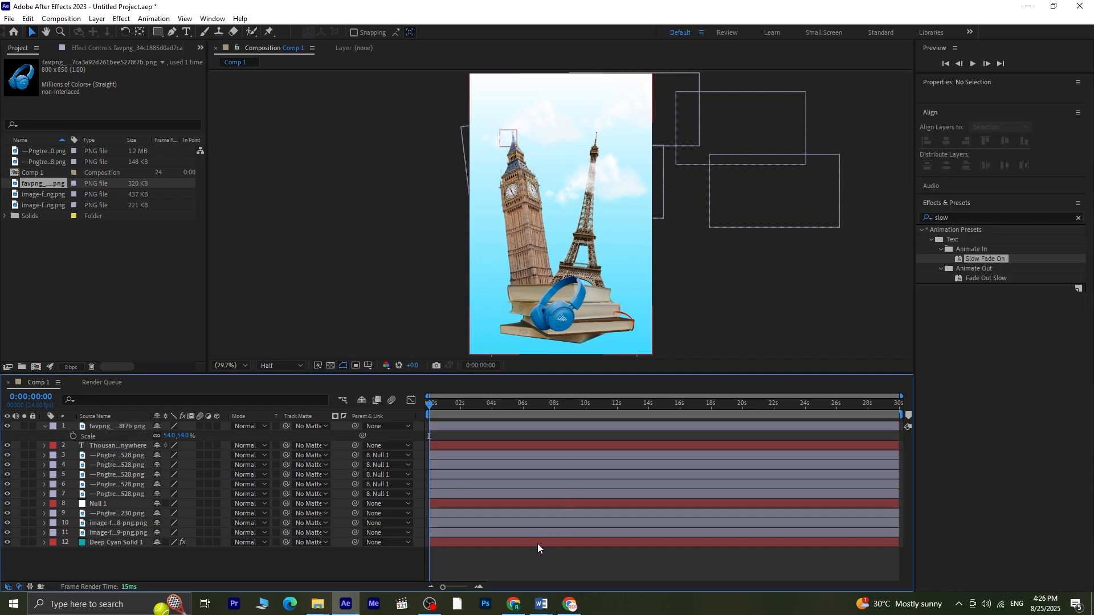
Step: Move the headphone to the left edge of the book stack
key(space)
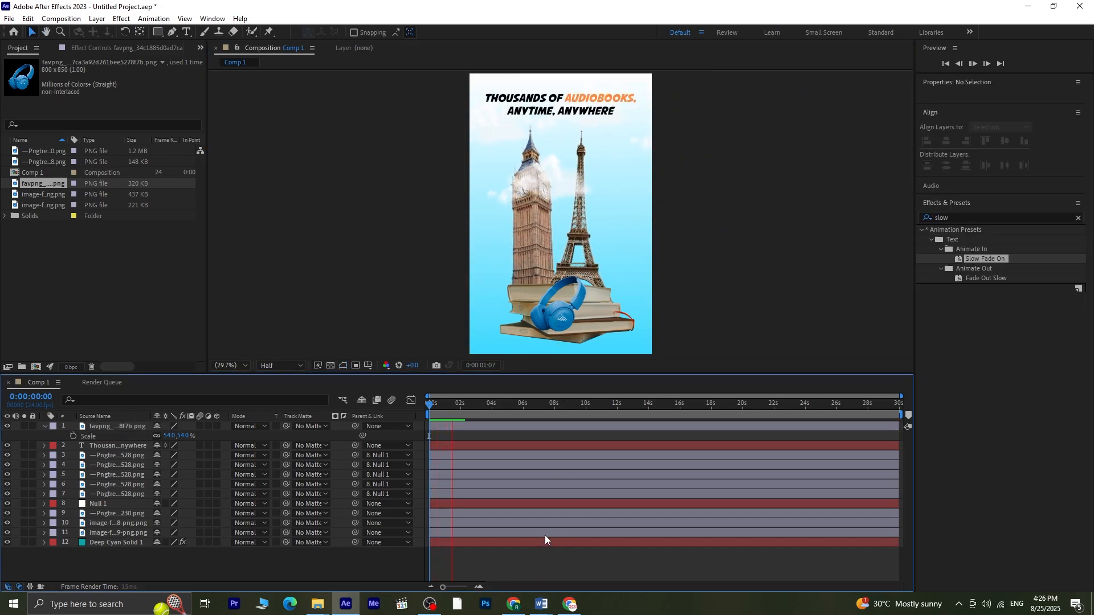
click(543, 314)
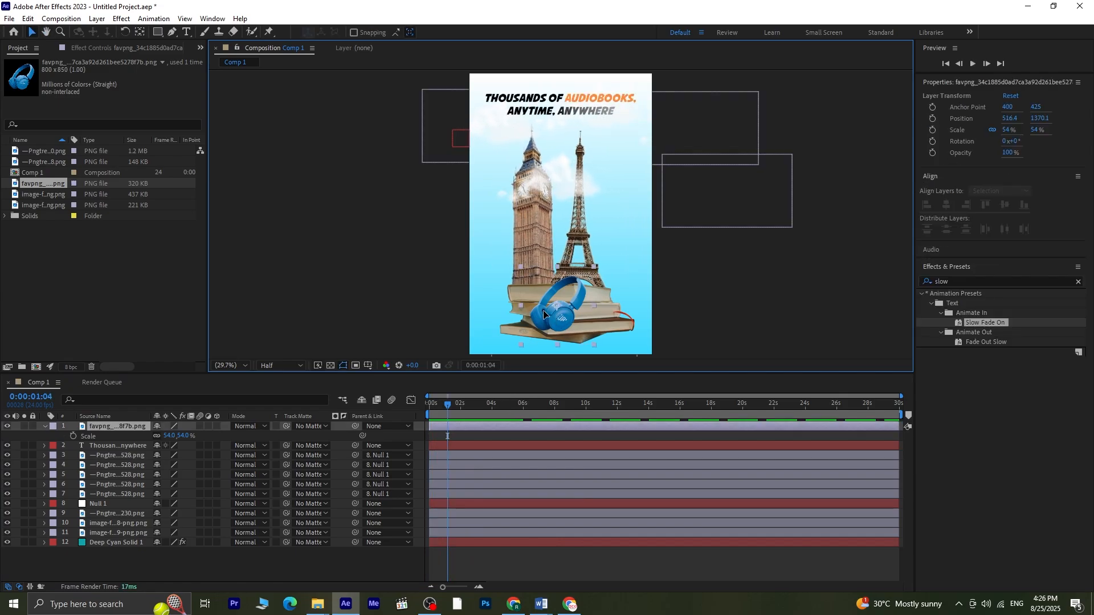
drag(544, 315, 512, 310)
click(483, 563)
drag(447, 404, 429, 404)
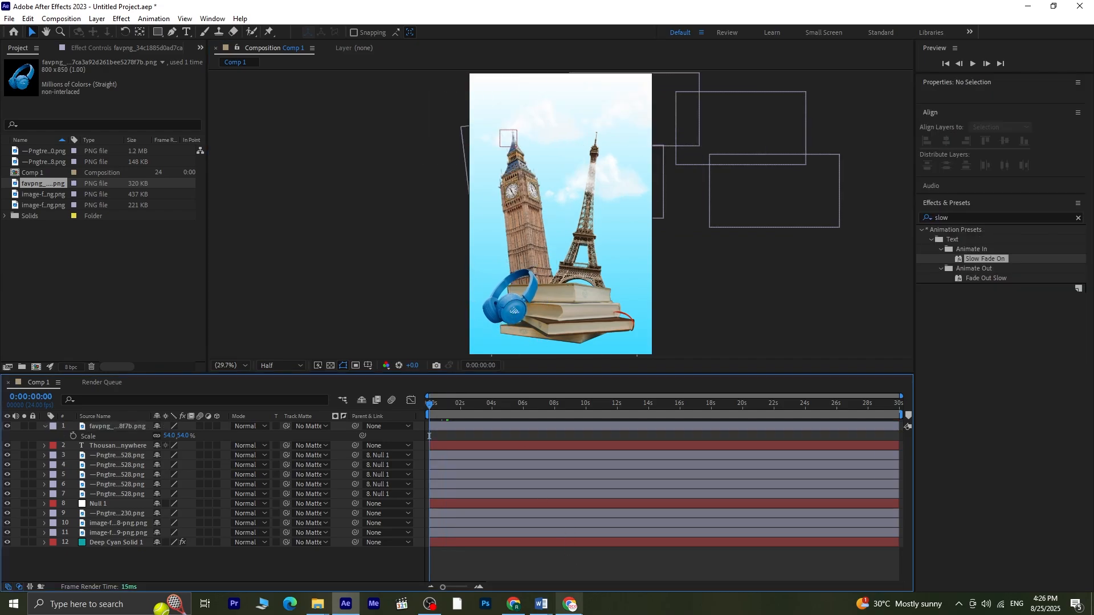